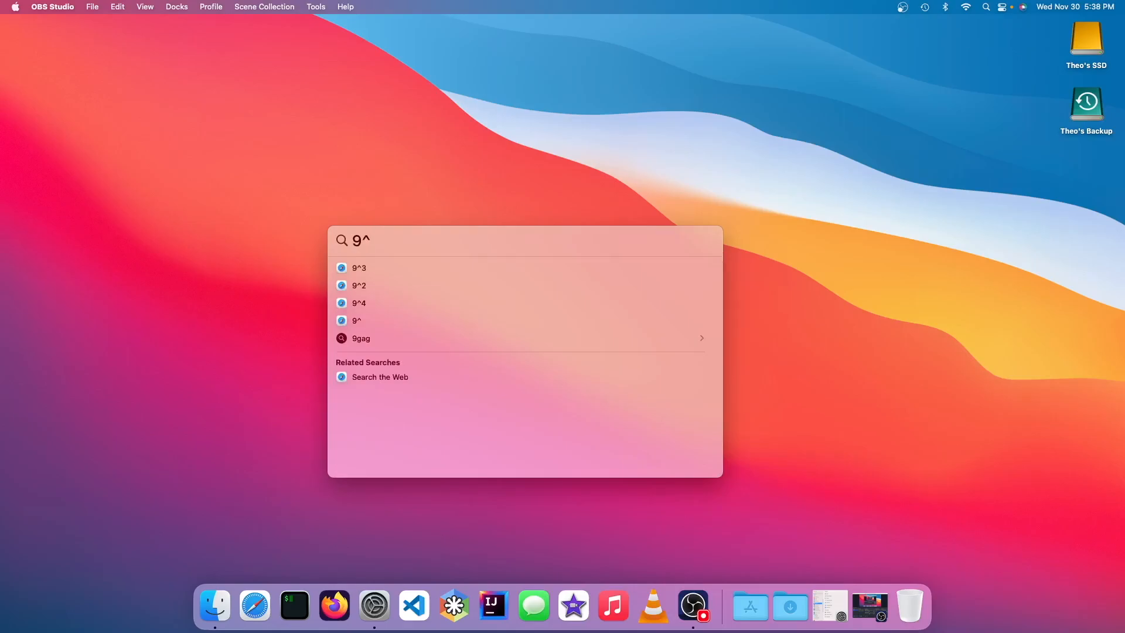
# Clear the Spotlight query and close the search
pyautogui.press('BackSpace')
pyautogui.press('BackSpace')
pyautogui.press('BackSpace')
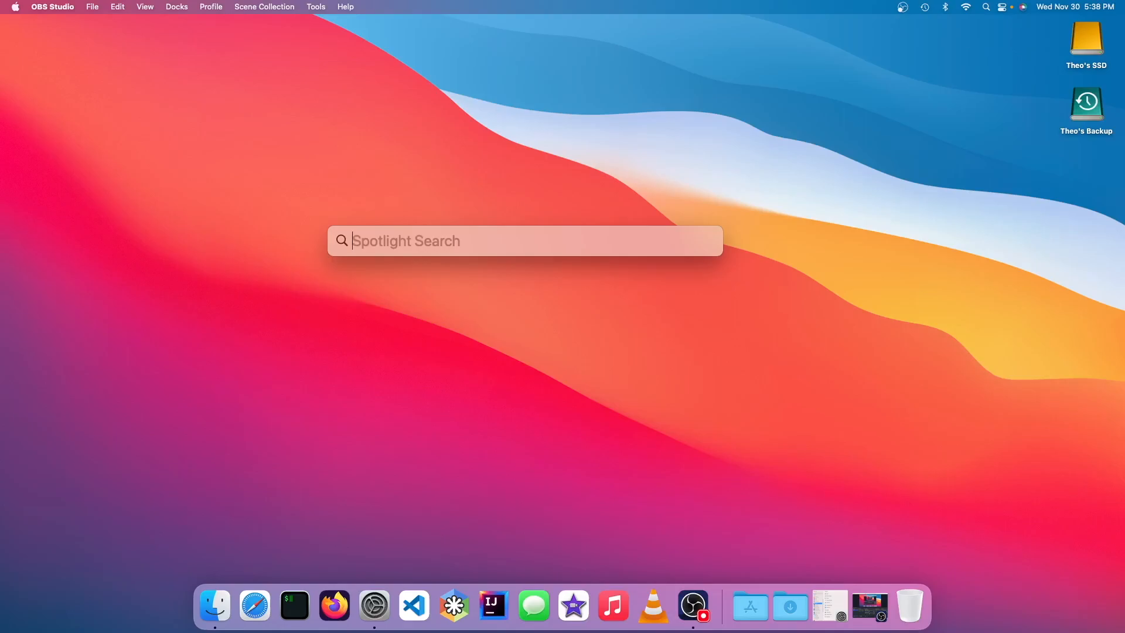
pyautogui.press('Escape')
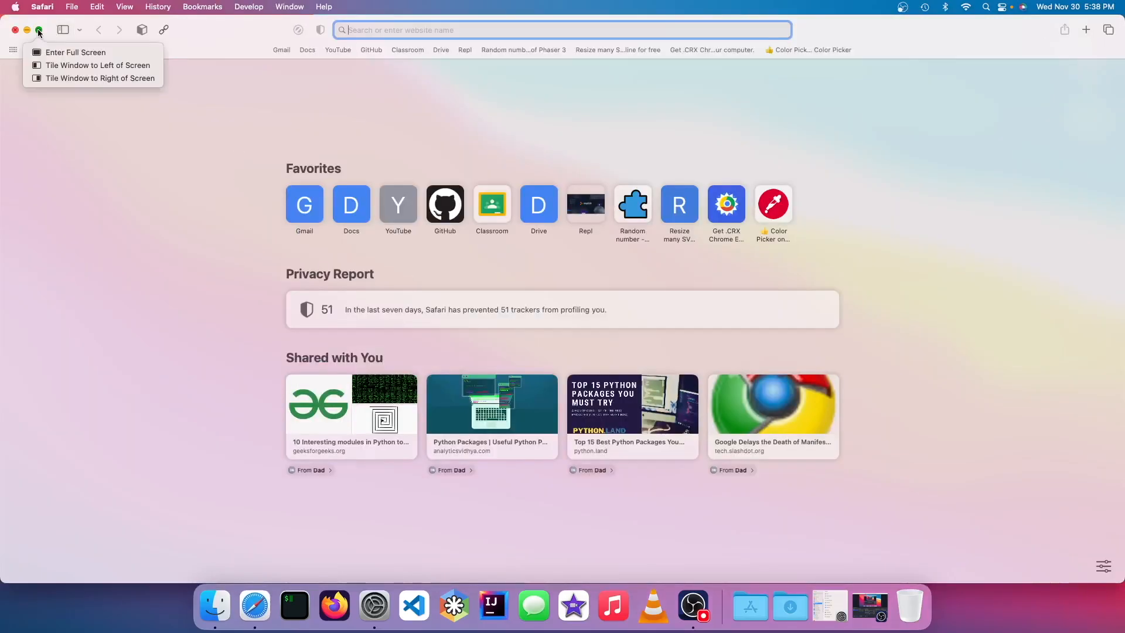
# Try to tile the Safari window to the left half of the screen
pyautogui.moveTo(38, 33)
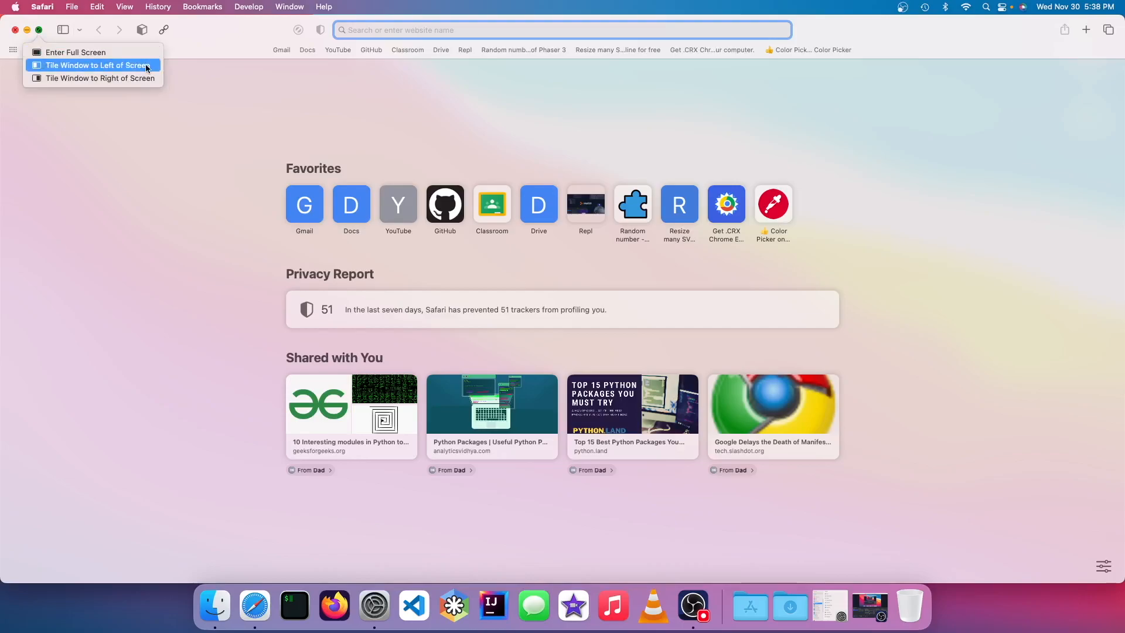
pyautogui.click(114, 65)
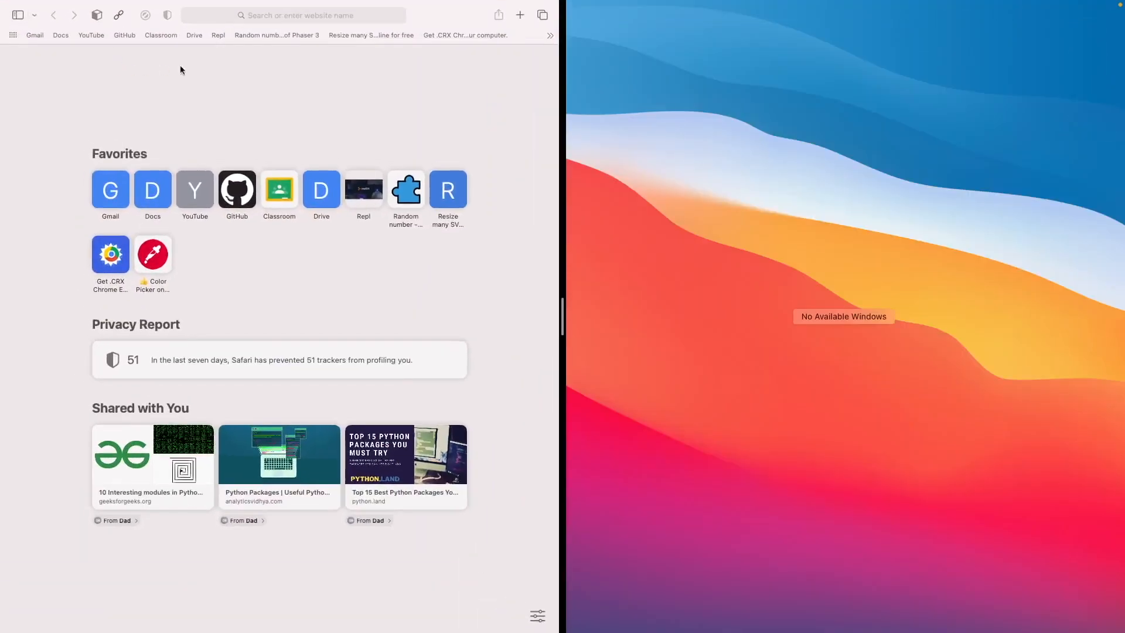
pyautogui.click(1021, 210)
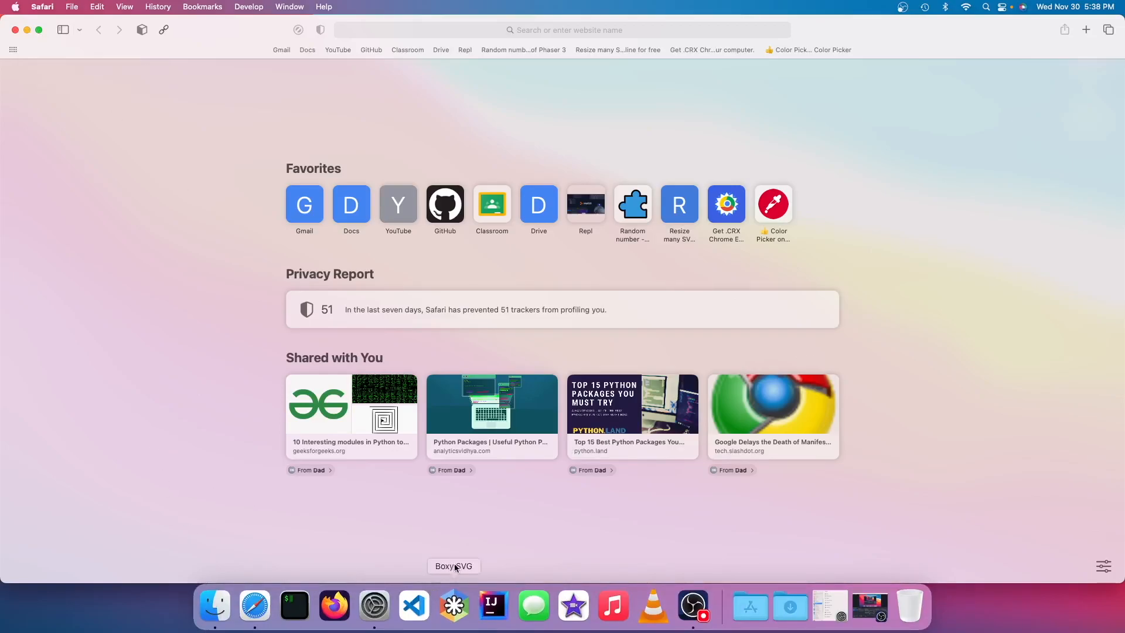
# Switch to Visual Studio Code and tile it to the left half of the screen, with Safari filling the other half
pyautogui.click(424, 615)
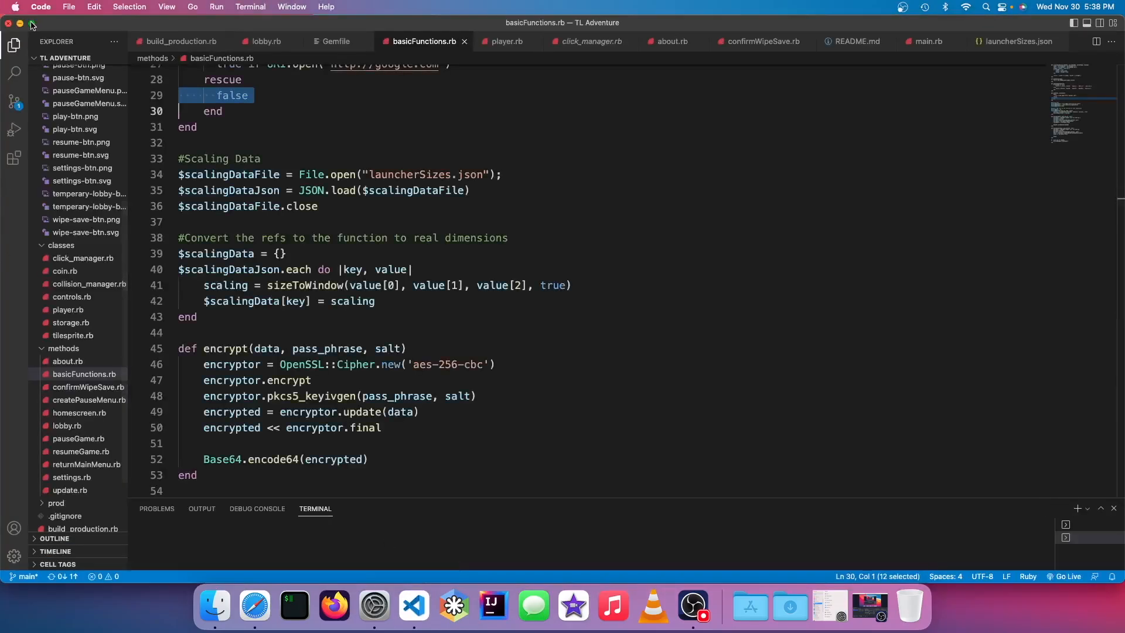
pyautogui.moveTo(32, 26)
pyautogui.click(65, 58)
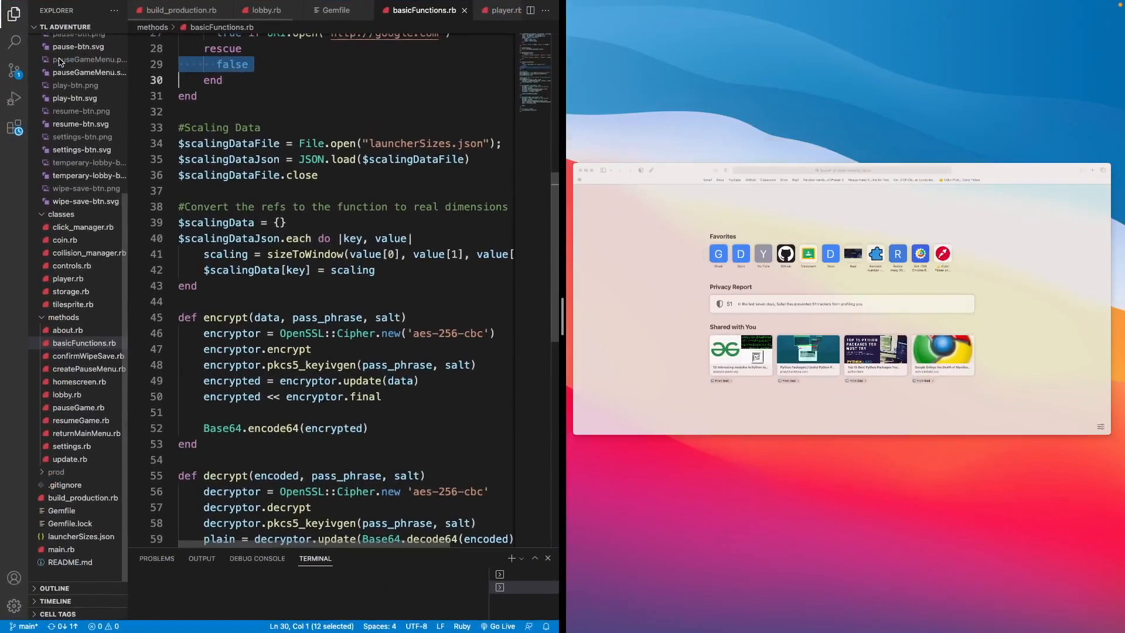
pyautogui.click(673, 171)
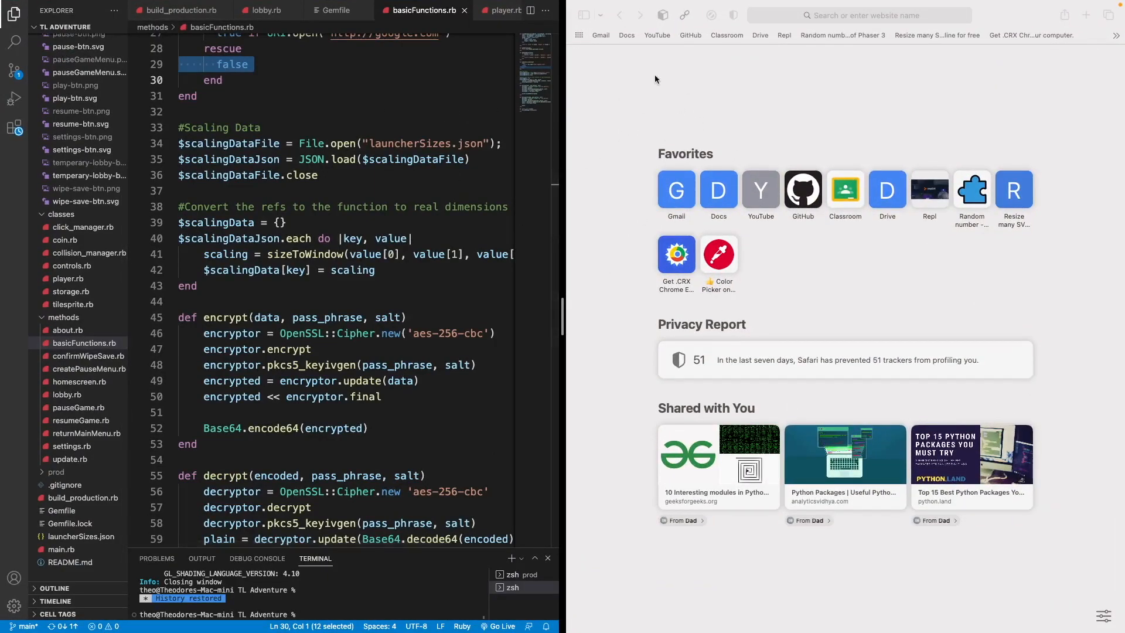
# Take Safari out of the split view and close it
pyautogui.moveTo(627, 5)
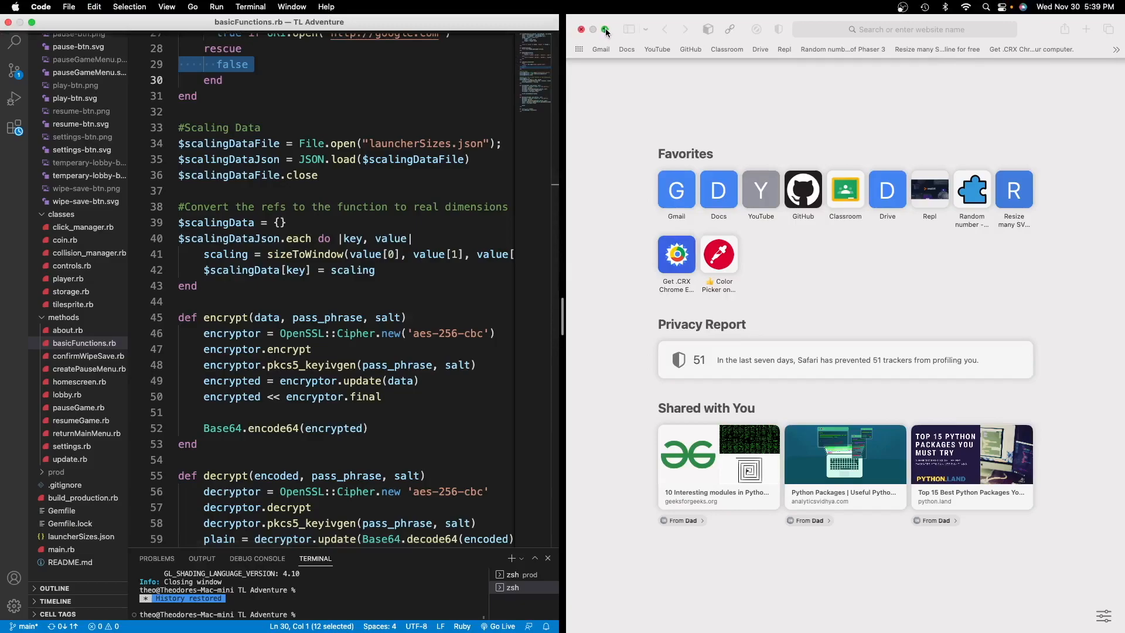
pyautogui.click(606, 29)
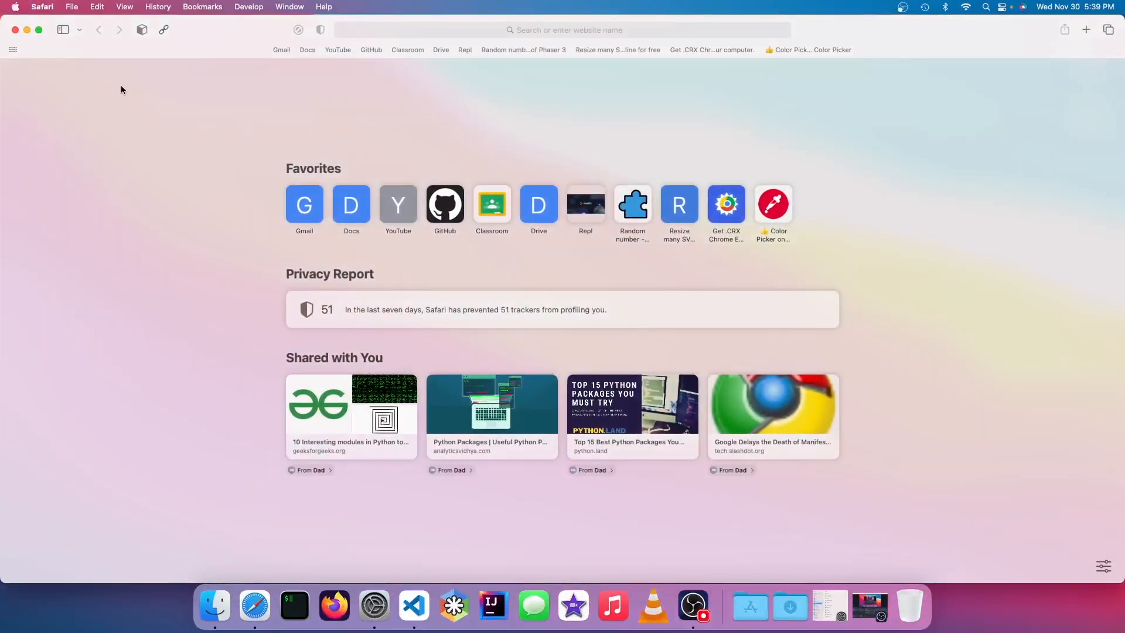
pyautogui.press('super+h')
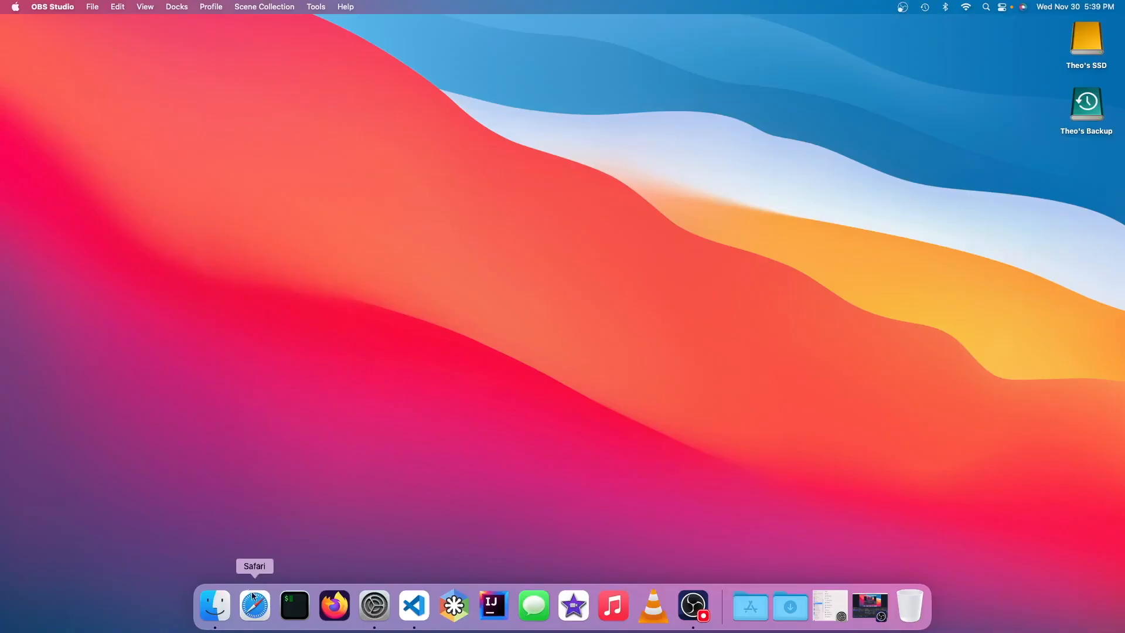
# Open Safari, IntelliJ IDEA and VLC, and bring the Safari window to the front
pyautogui.click(253, 596)
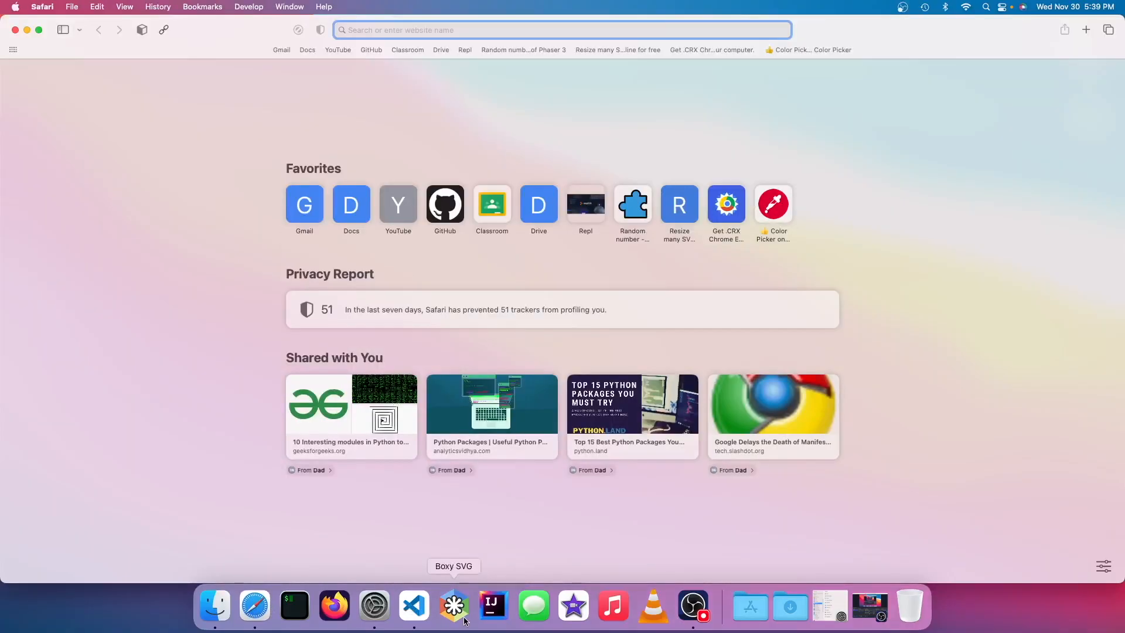
pyautogui.click(493, 606)
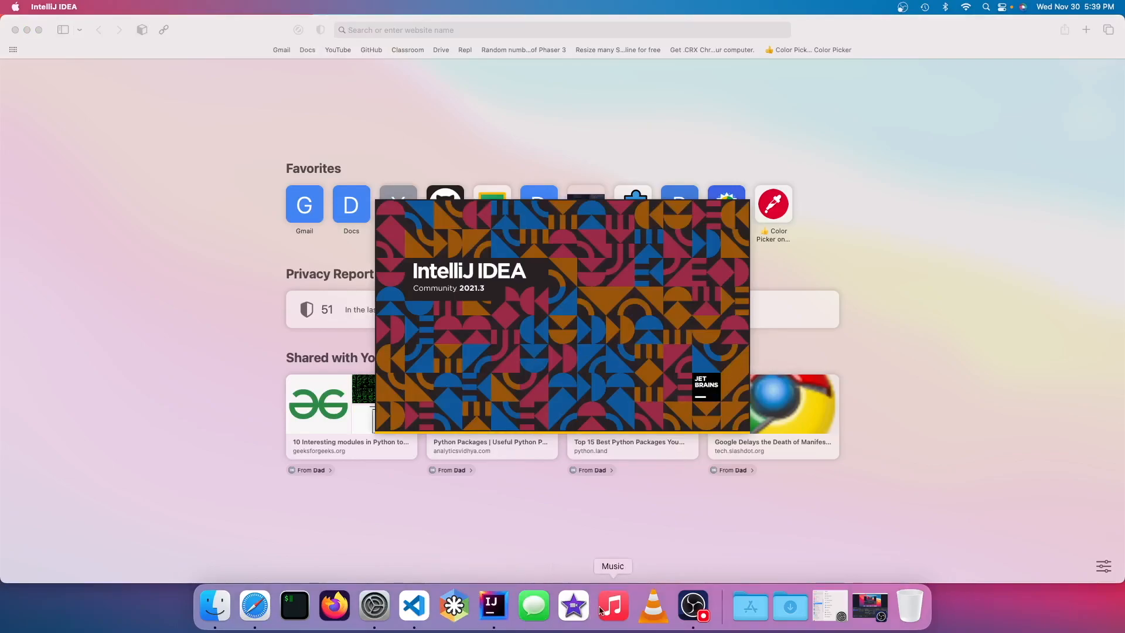
pyautogui.click(654, 606)
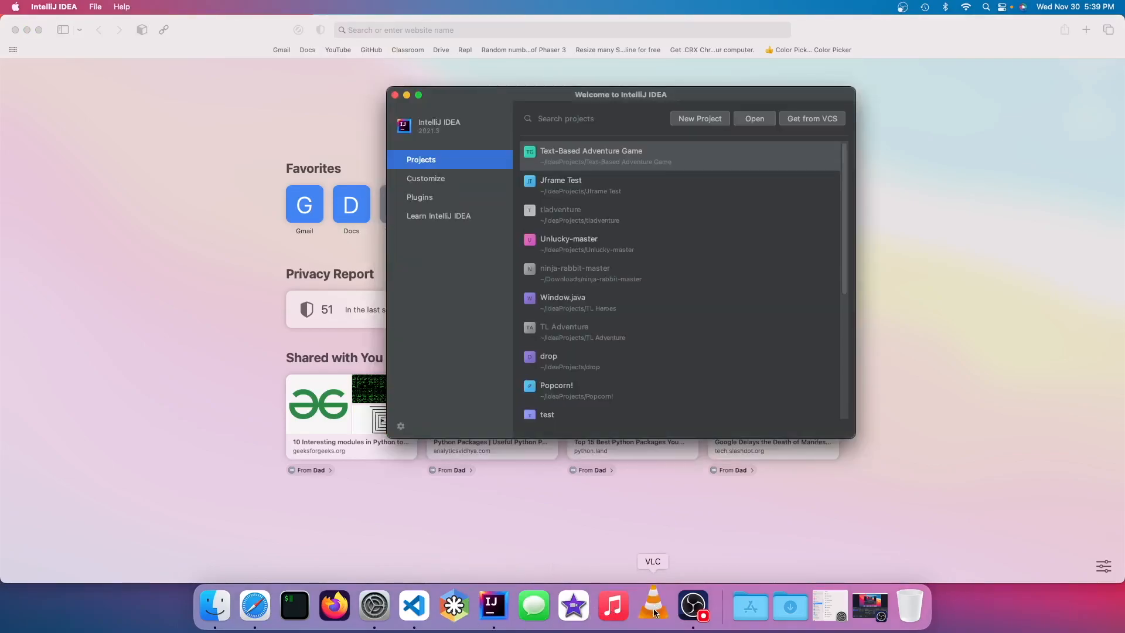
pyautogui.click(157, 413)
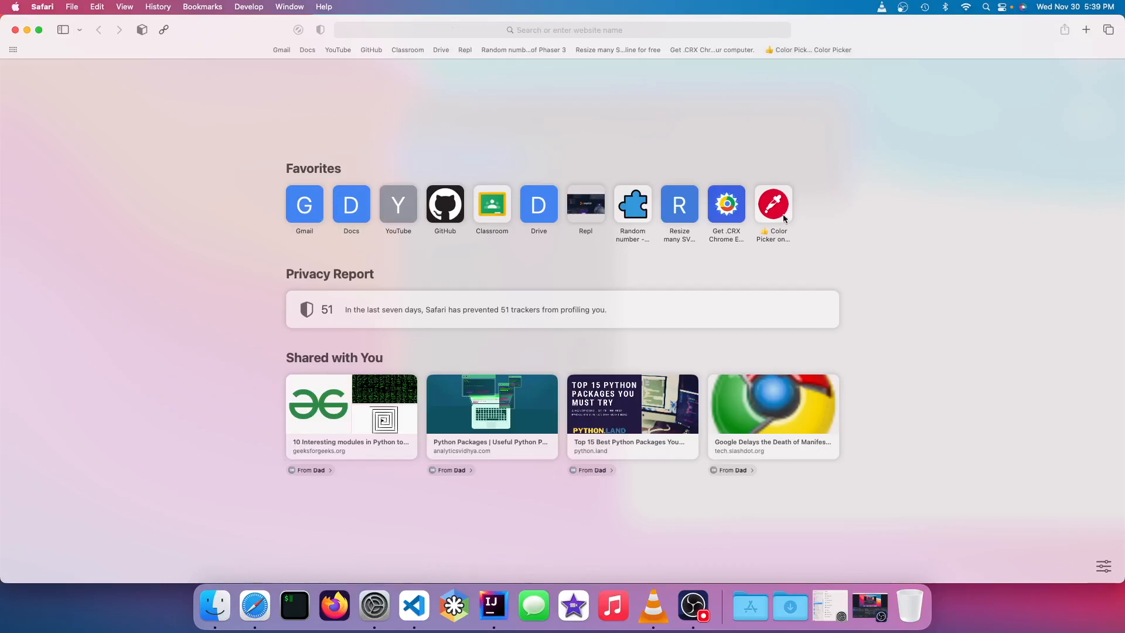
# Turn on Stage Manager and switch to the IntelliJ IDEA window
pyautogui.click(1003, 7)
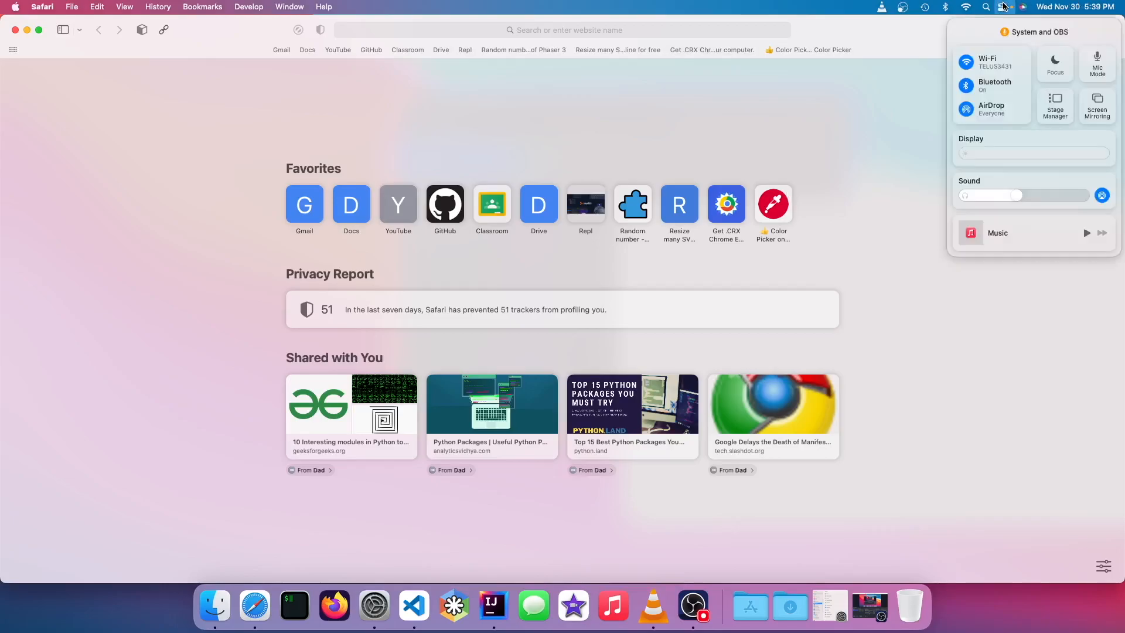
pyautogui.click(1054, 108)
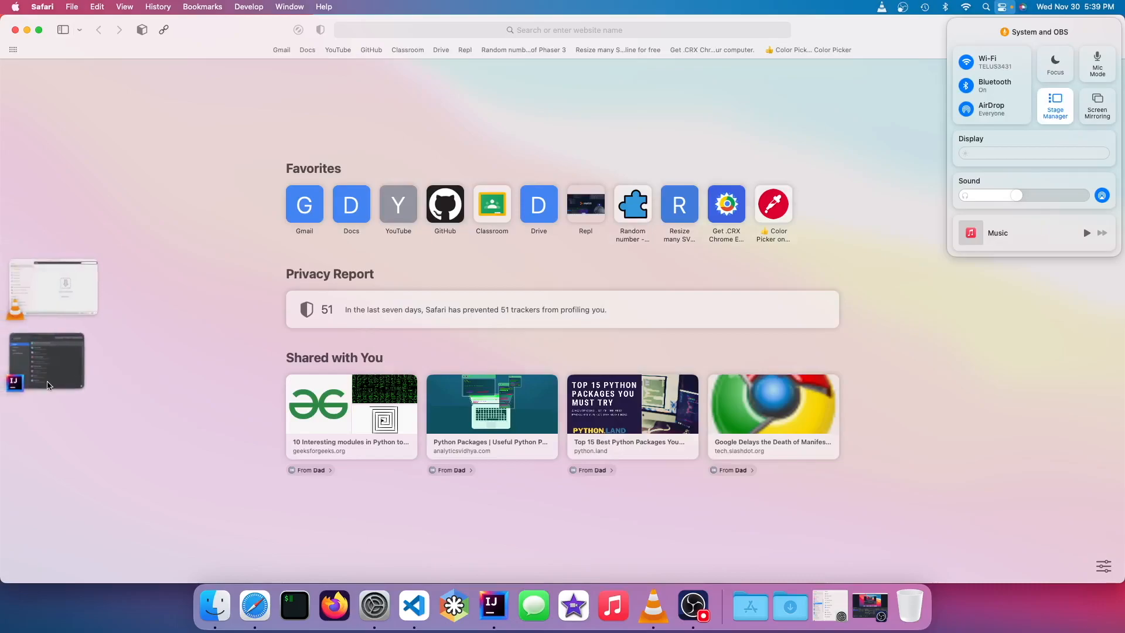
pyautogui.click(47, 360)
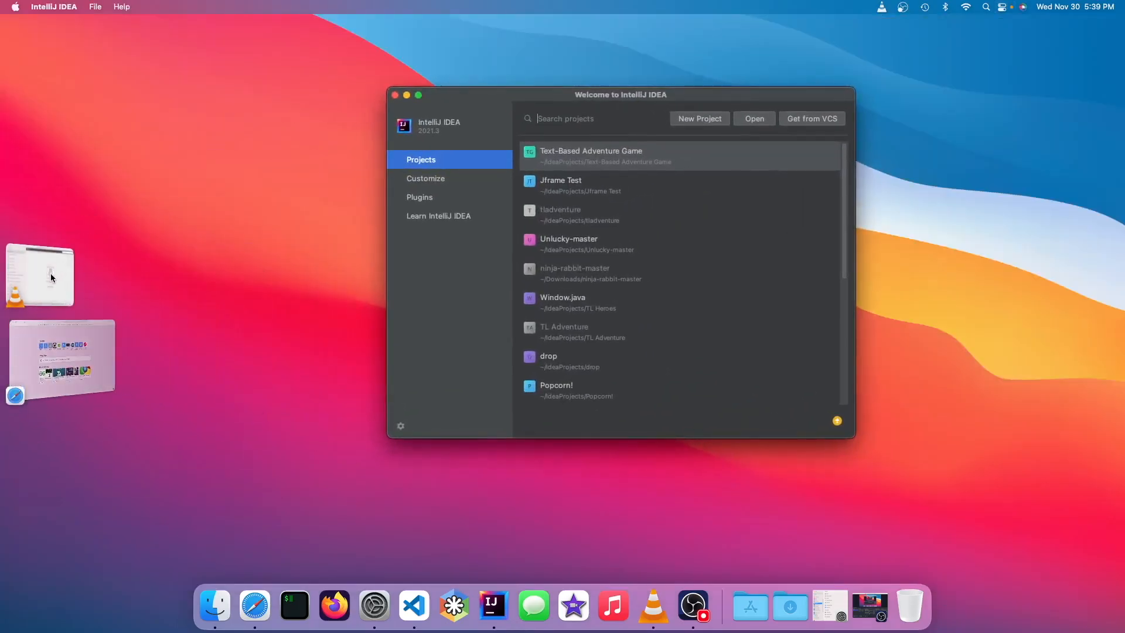
# Group the VLC window with the IntelliJ IDEA window in Stage Manager
pyautogui.click(59, 268)
pyautogui.click(24, 331)
pyautogui.click(17, 304)
pyautogui.keyDown('shift'); pyautogui.click(44, 371); pyautogui.keyUp('shift')
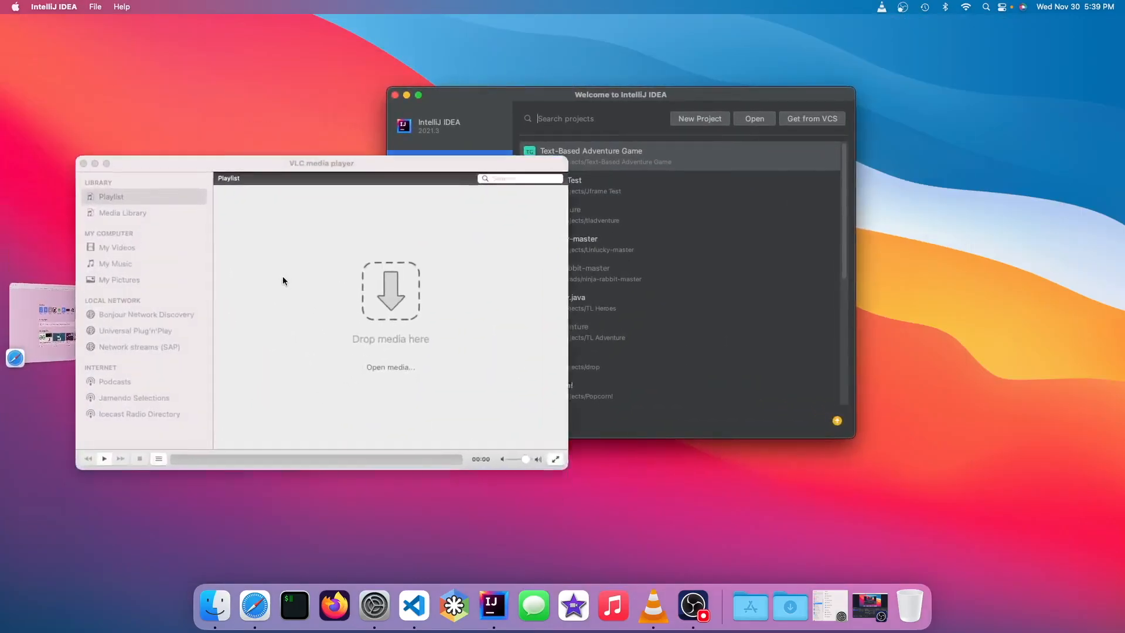
# Switch to Safari and back to the IntelliJ IDEA and VLC group, and turn off Stage Manager
pyautogui.click(30, 358)
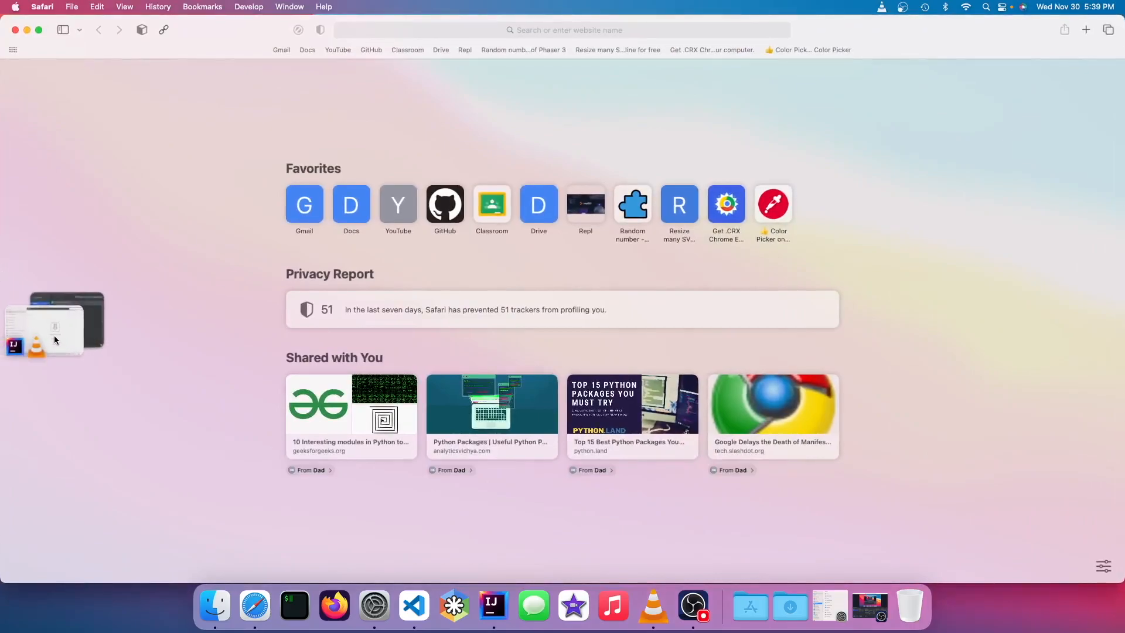
pyautogui.click(54, 335)
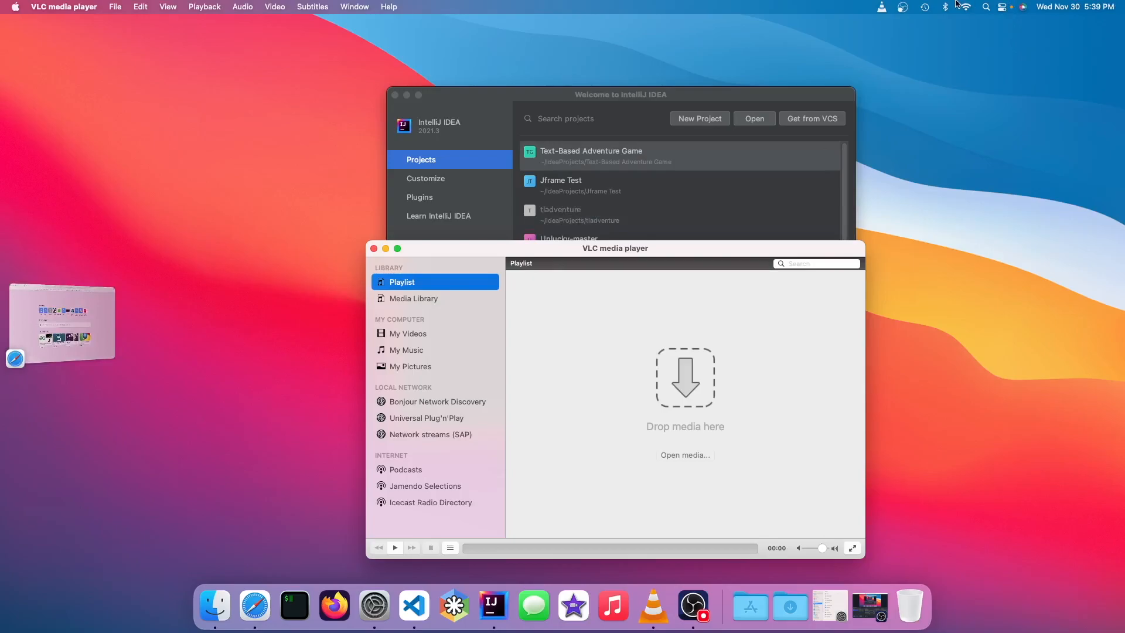
pyautogui.click(1002, 6)
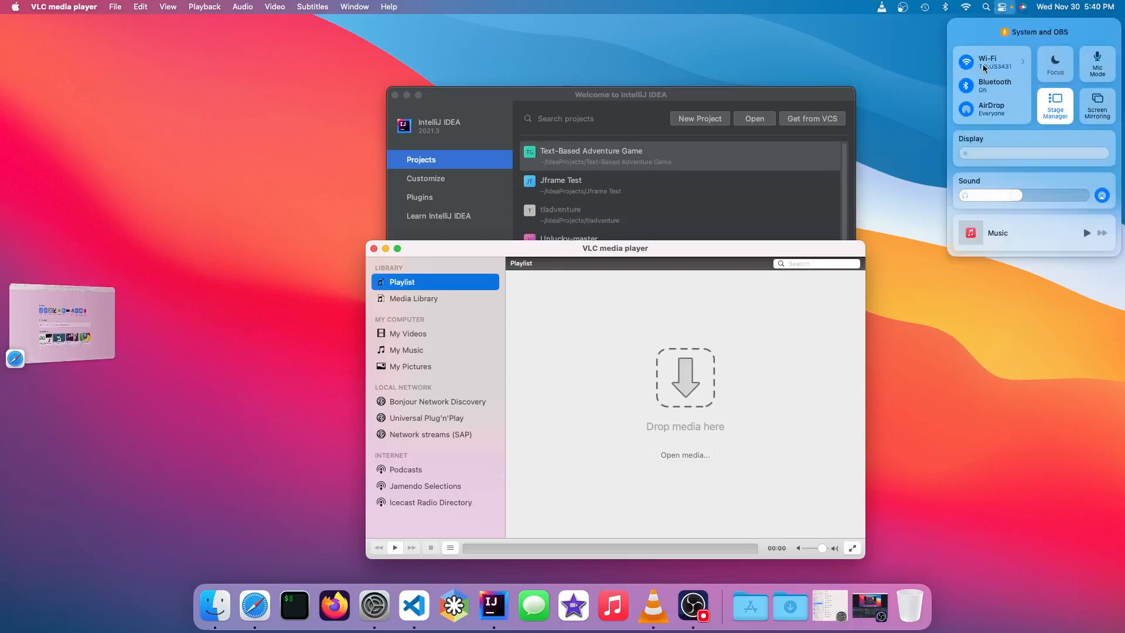
pyautogui.click(1051, 119)
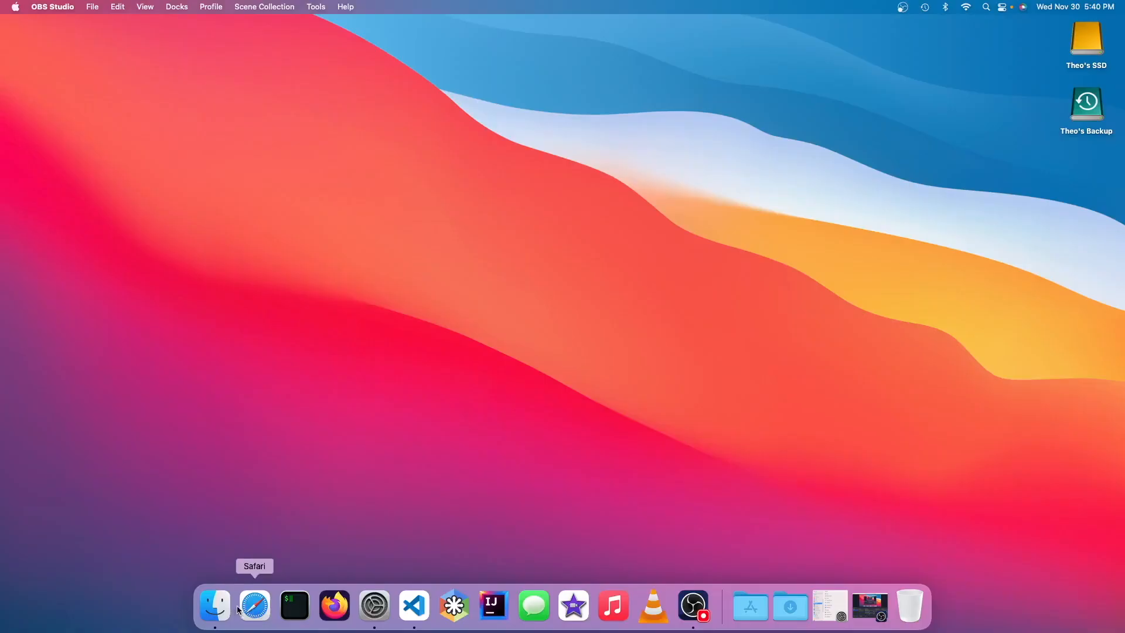
# Open Safari and, in its tab settings, try the Compact tab layout and set it back to Separate
pyautogui.click(245, 608)
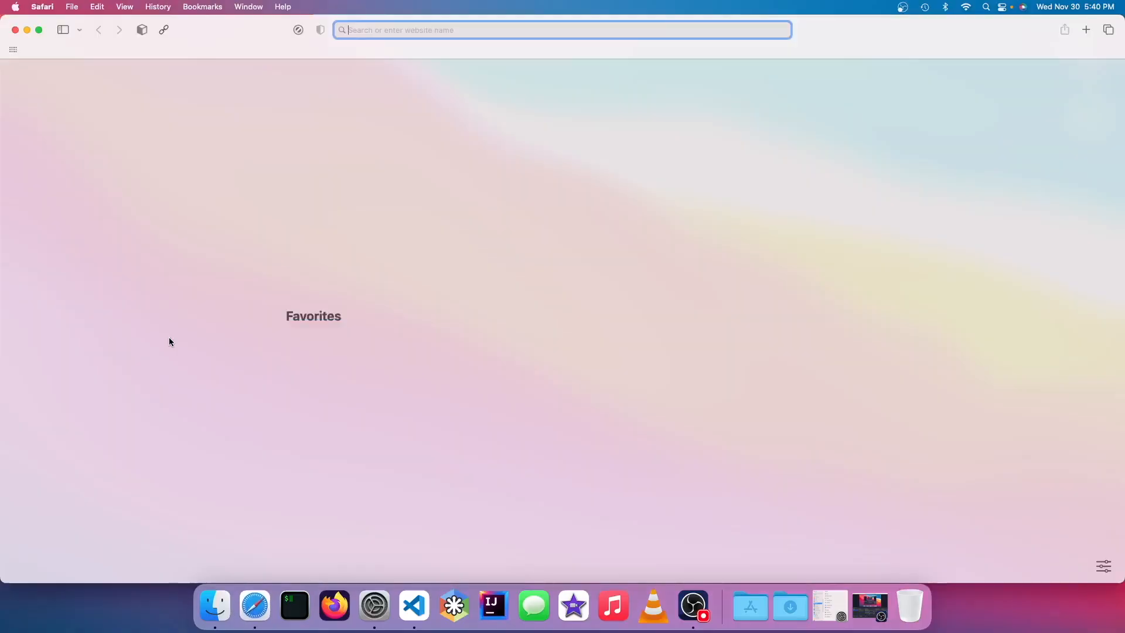
pyautogui.click(43, 6)
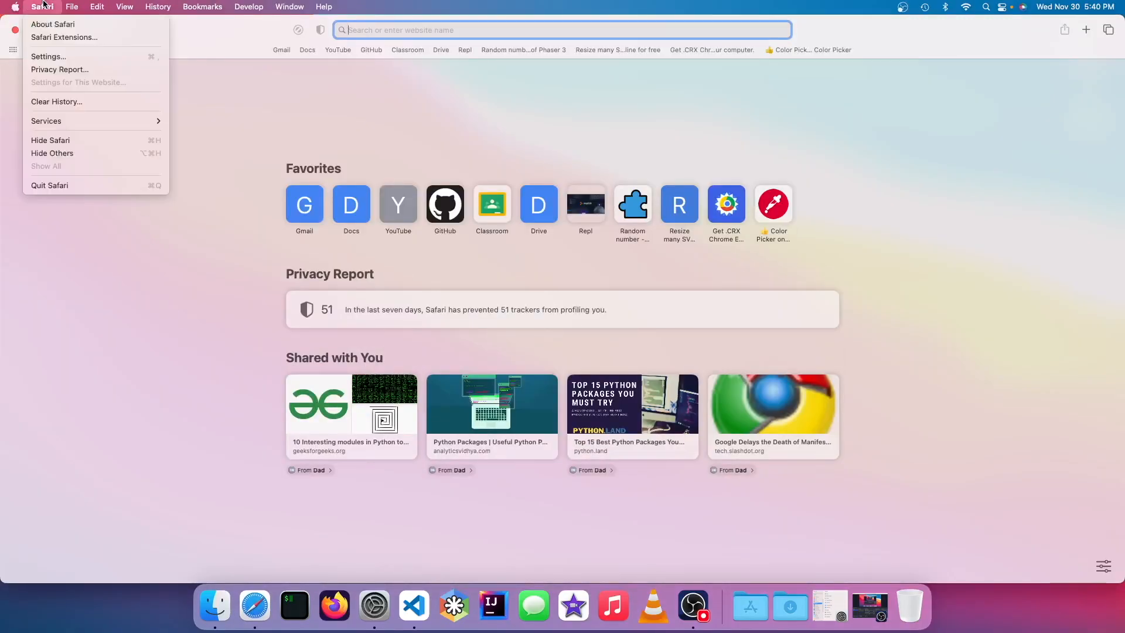
pyautogui.click(53, 56)
pyautogui.click(675, 230)
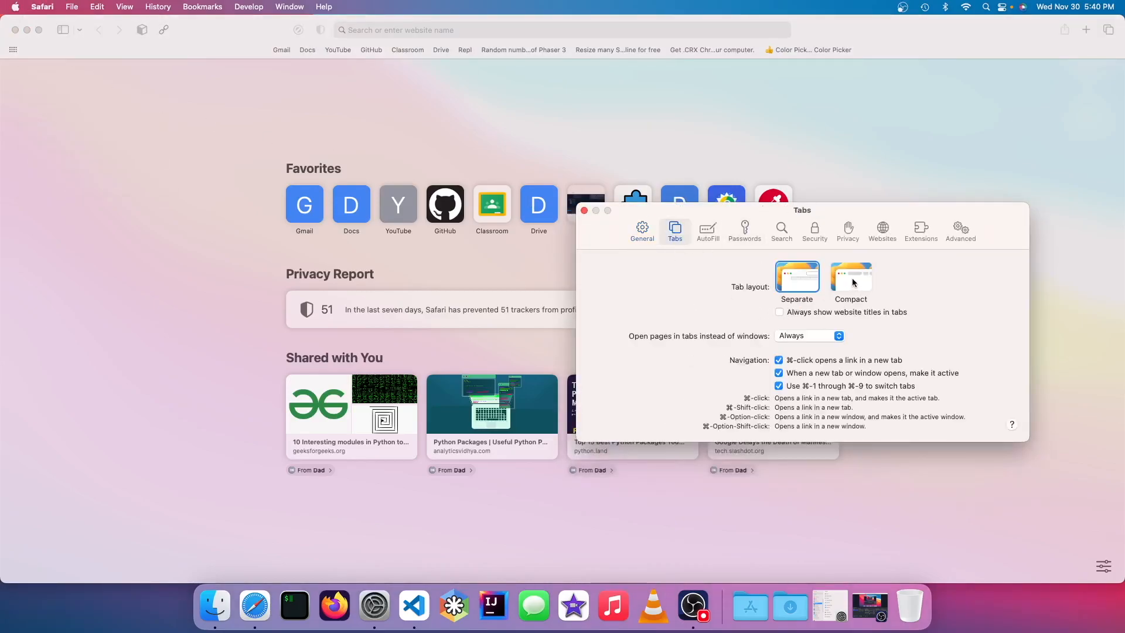
pyautogui.click(852, 282)
pyautogui.click(793, 283)
pyautogui.click(584, 210)
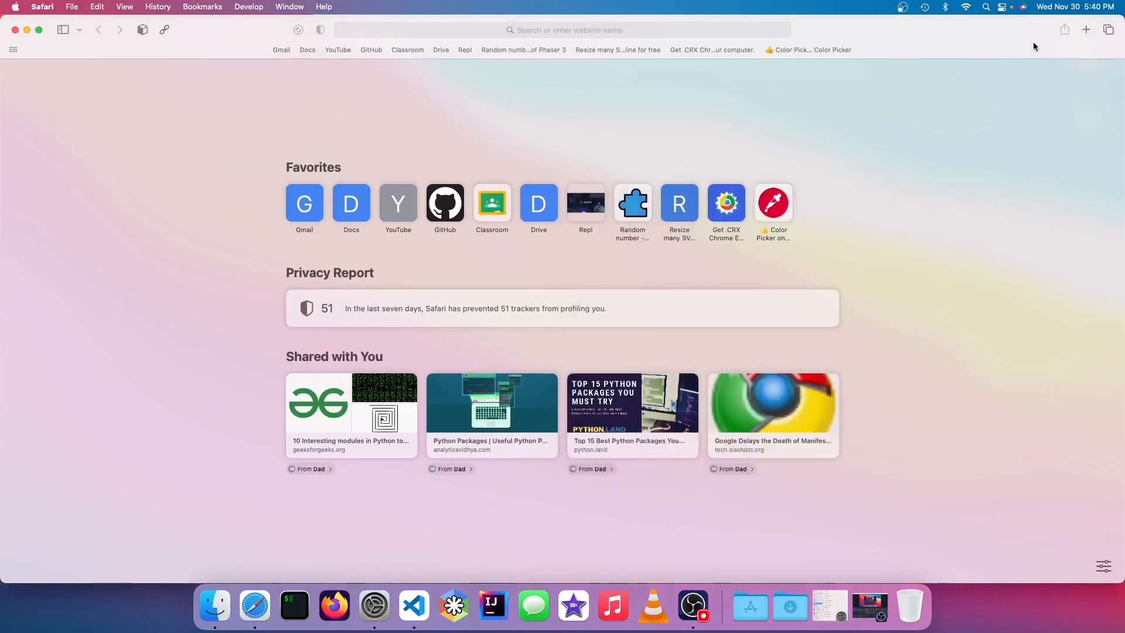
# Open ten new Start Page tabs in the Safari window
pyautogui.click(1086, 30)
pyautogui.click(1085, 30)
pyautogui.click(1085, 29)
pyautogui.click(1085, 30)
pyautogui.click(1085, 30)
pyautogui.click(1085, 30)
pyautogui.click(1085, 30)
pyautogui.click(1085, 29)
pyautogui.click(1085, 30)
pyautogui.click(1085, 29)
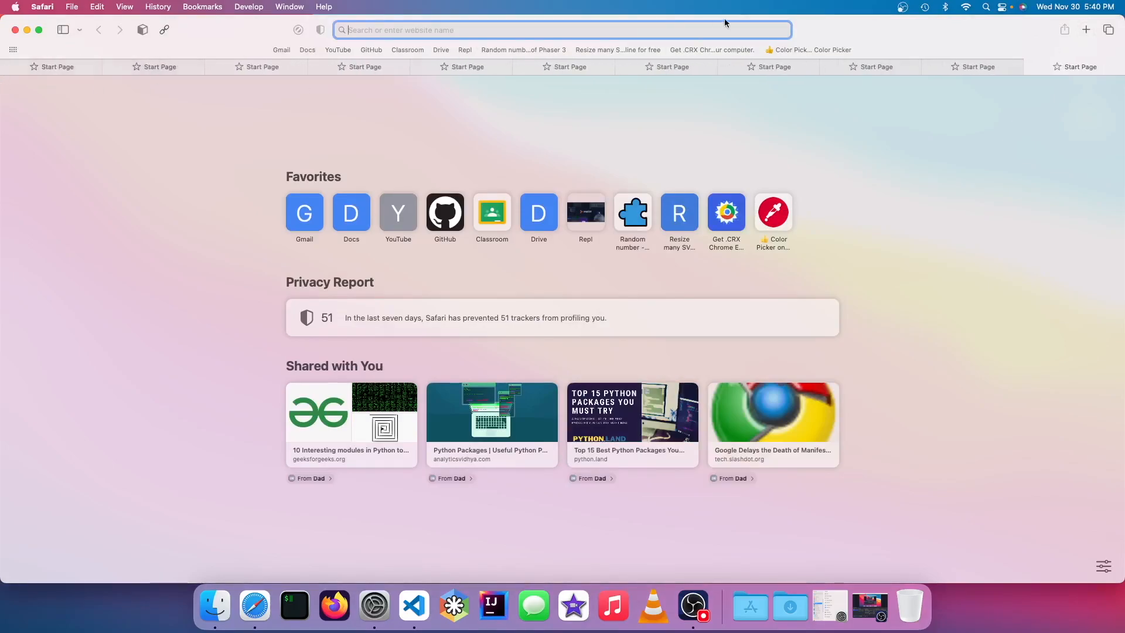
# Change Safari's tab layout to Compact and close the settings
pyautogui.click(43, 7)
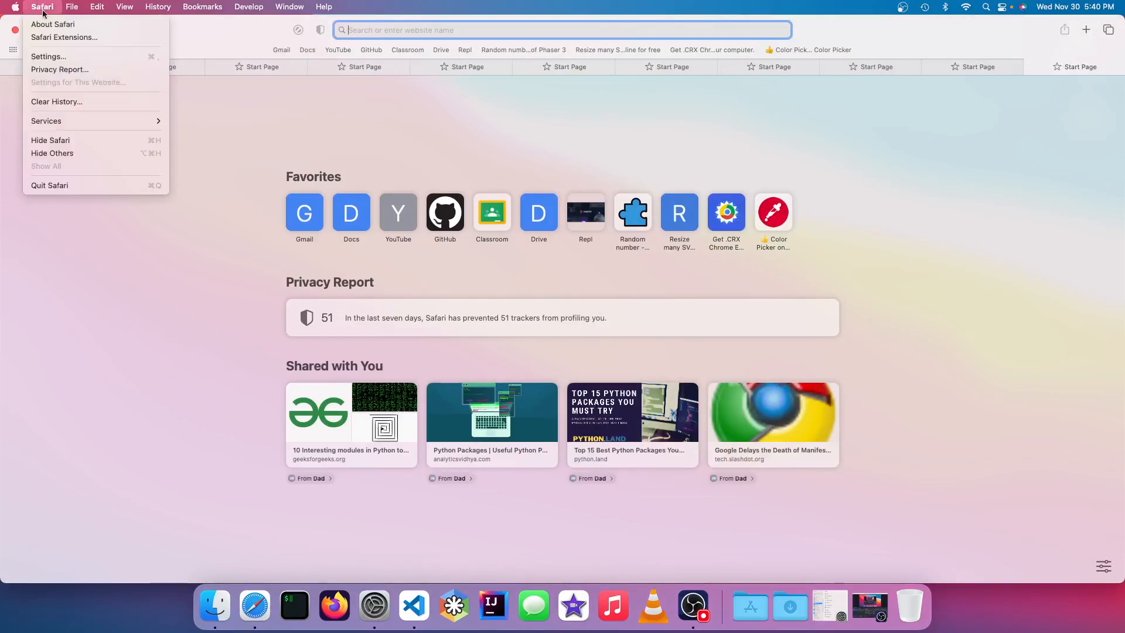
pyautogui.click(42, 57)
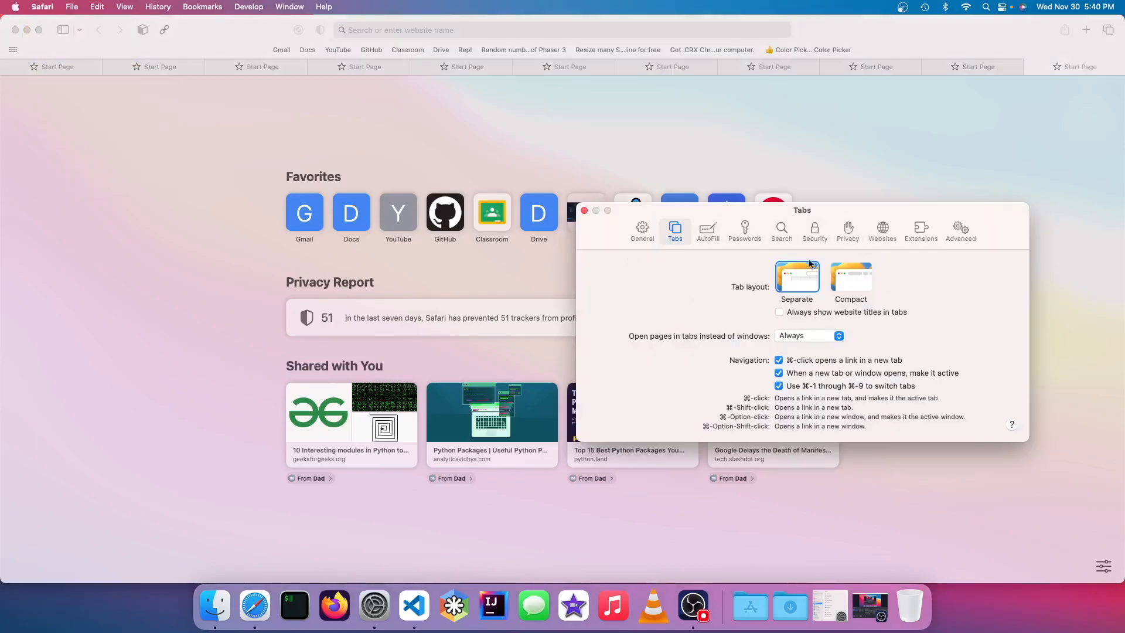
pyautogui.click(865, 285)
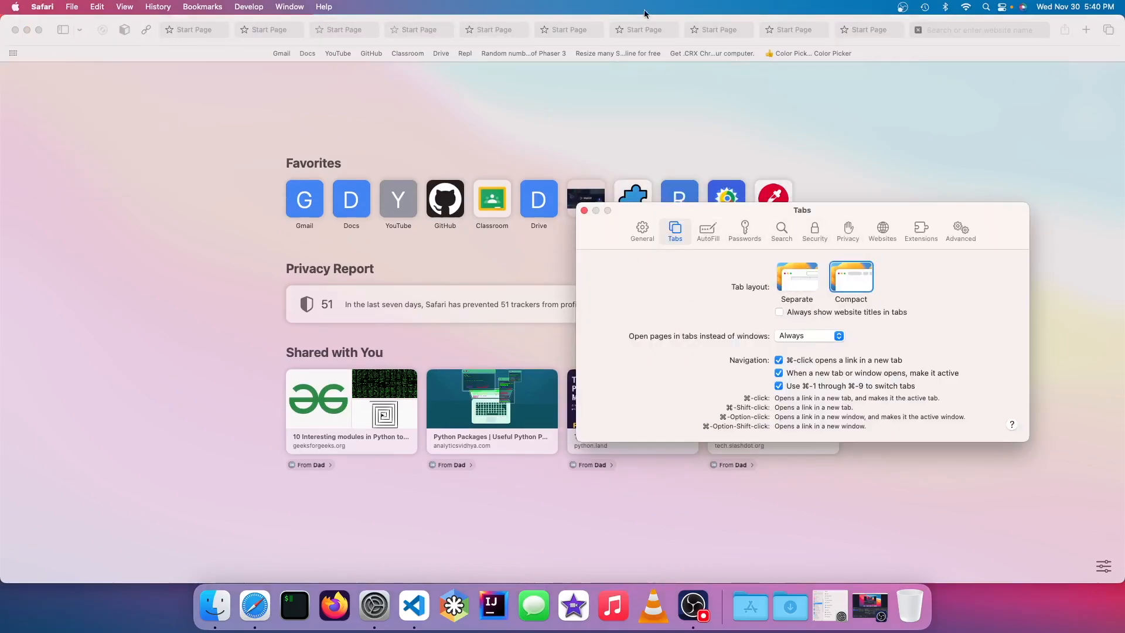
pyautogui.click(584, 210)
# Switch through several Start Page tabs in the compact tab bar and quit Safari
pyautogui.click(516, 36)
pyautogui.click(415, 36)
pyautogui.click(331, 37)
pyautogui.click(318, 30)
pyautogui.click(250, 30)
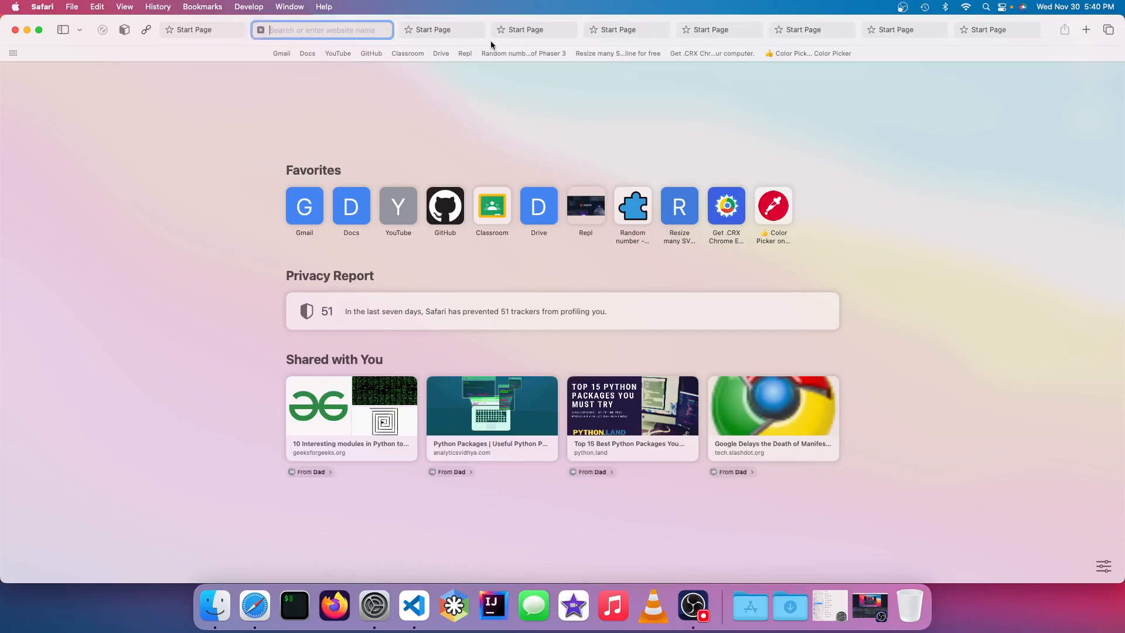
pyautogui.press('super+q')
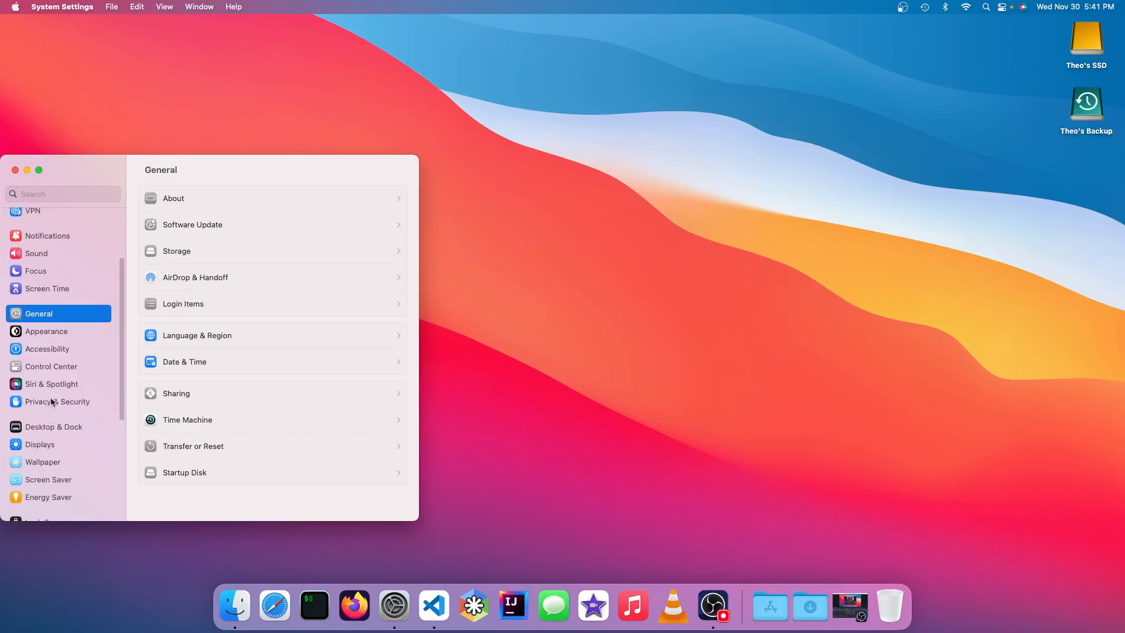
# In the Control Center settings, set the Sound module to show in the menu bar and quit System Settings
pyautogui.click(65, 367)
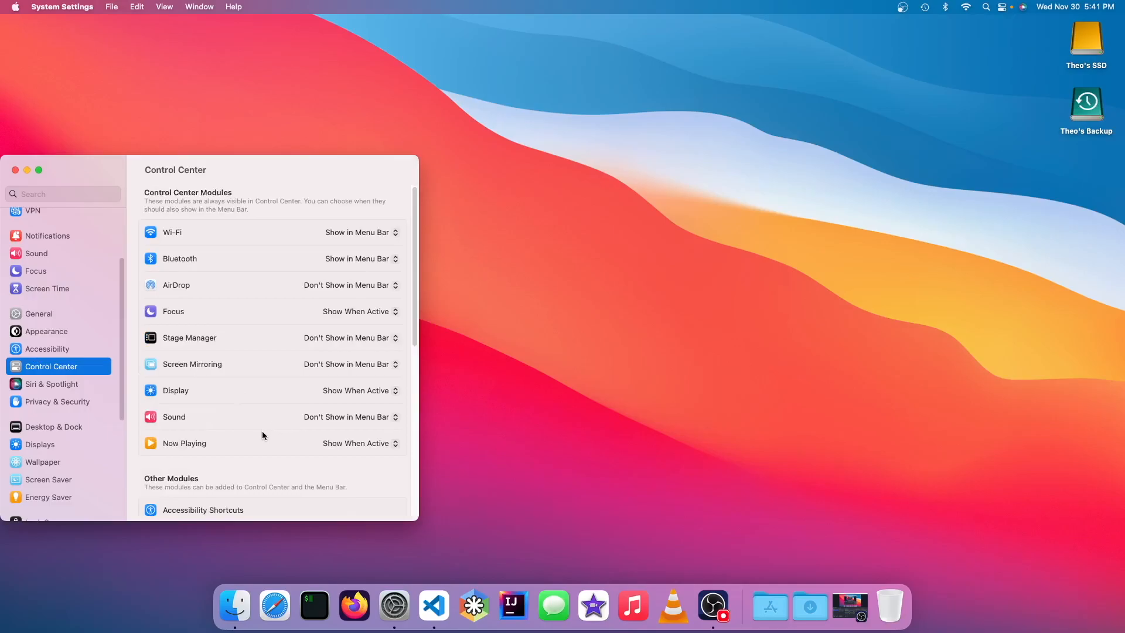
pyautogui.click(369, 416)
pyautogui.click(362, 393)
pyautogui.press('super+q')
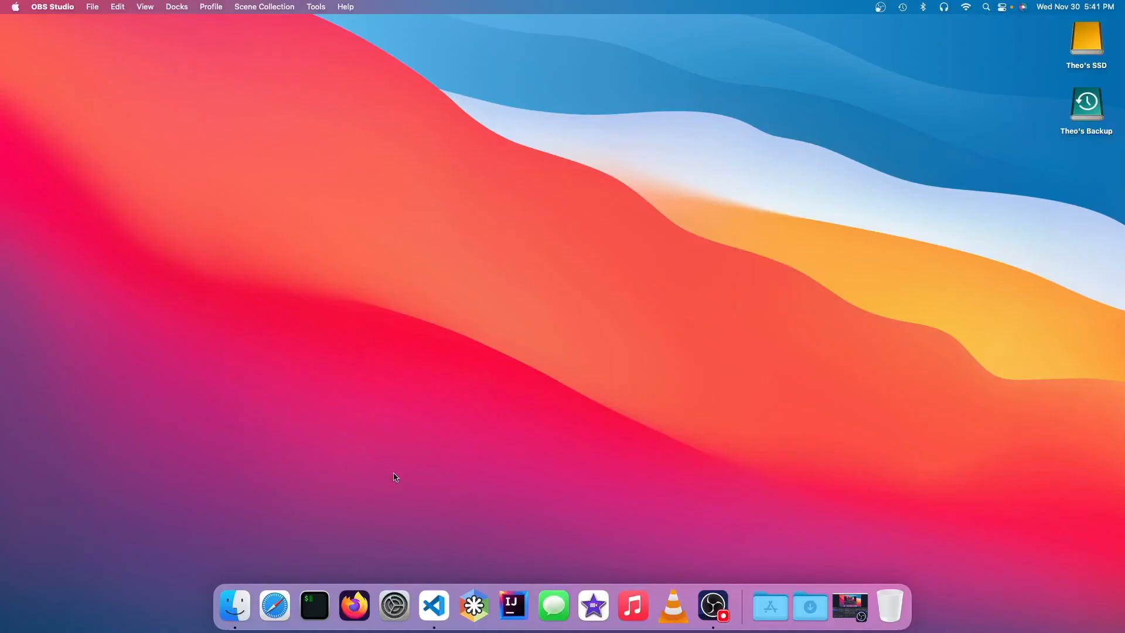
# Open the Passwords settings, reveal the hidden password of the first saved login and quit System Settings
pyautogui.click(395, 606)
pyautogui.click(45, 502)
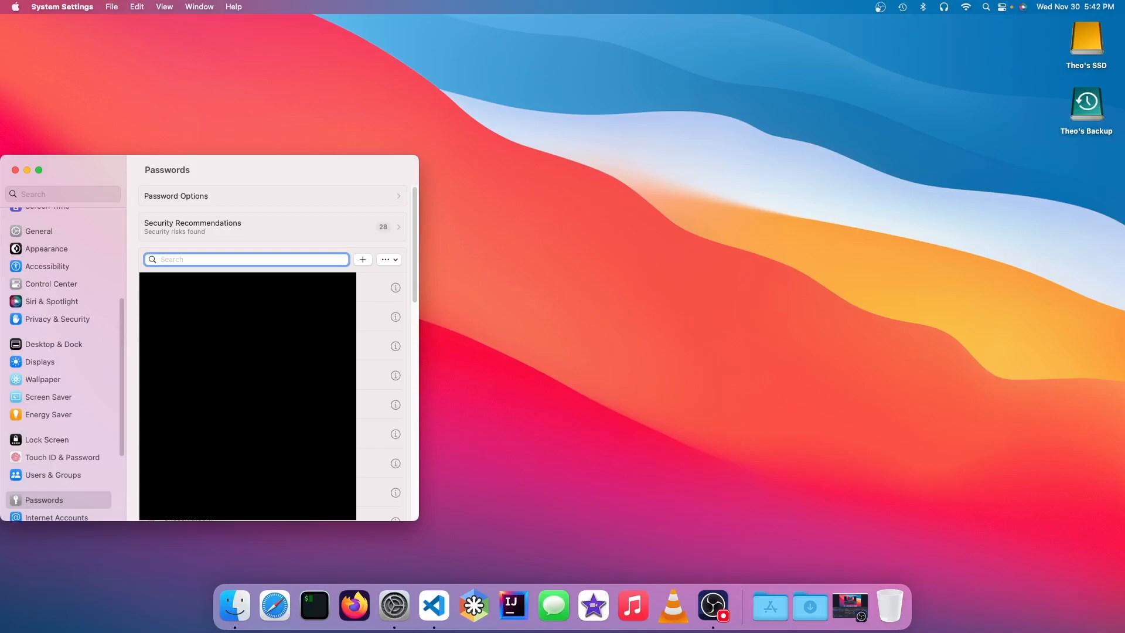
pyautogui.click(396, 288)
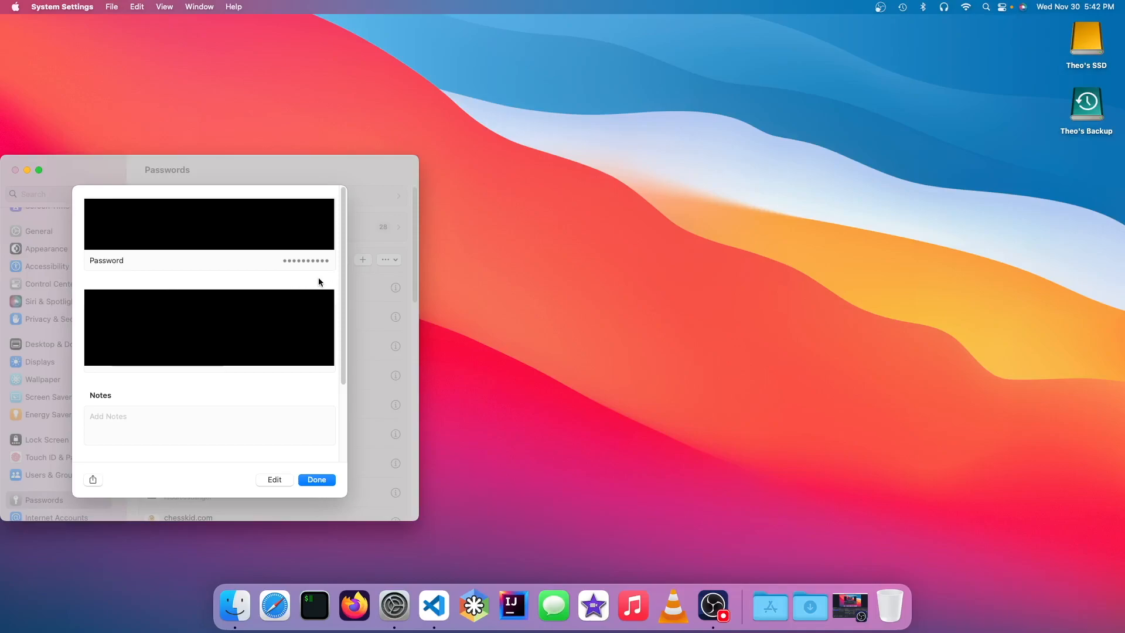
pyautogui.moveTo(315, 268)
pyautogui.moveTo(309, 265)
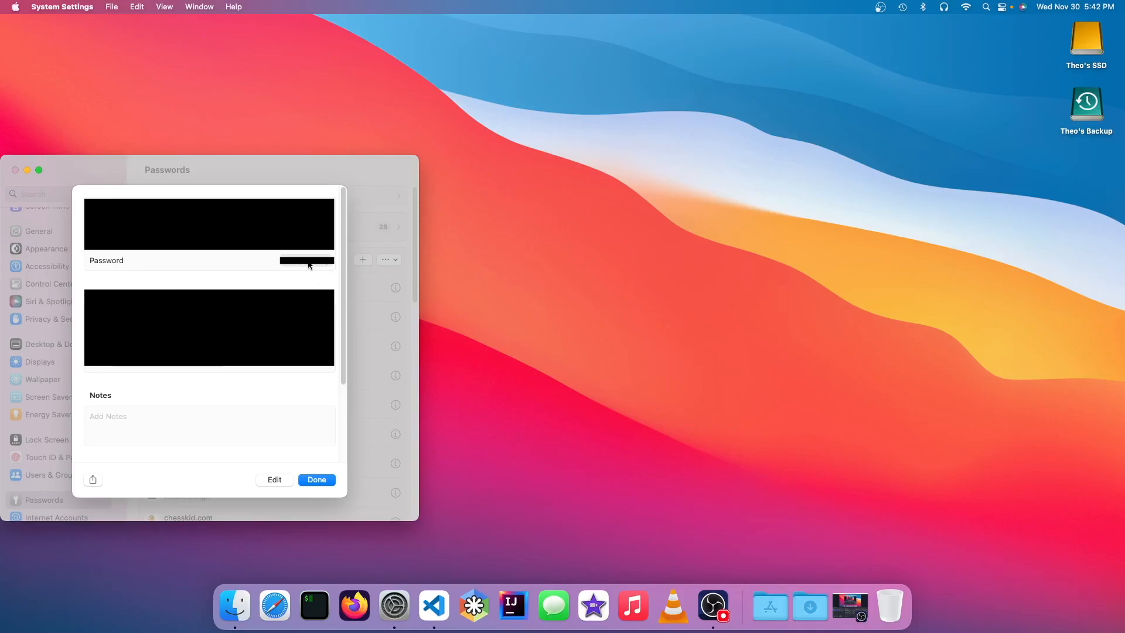
pyautogui.press('super+q')
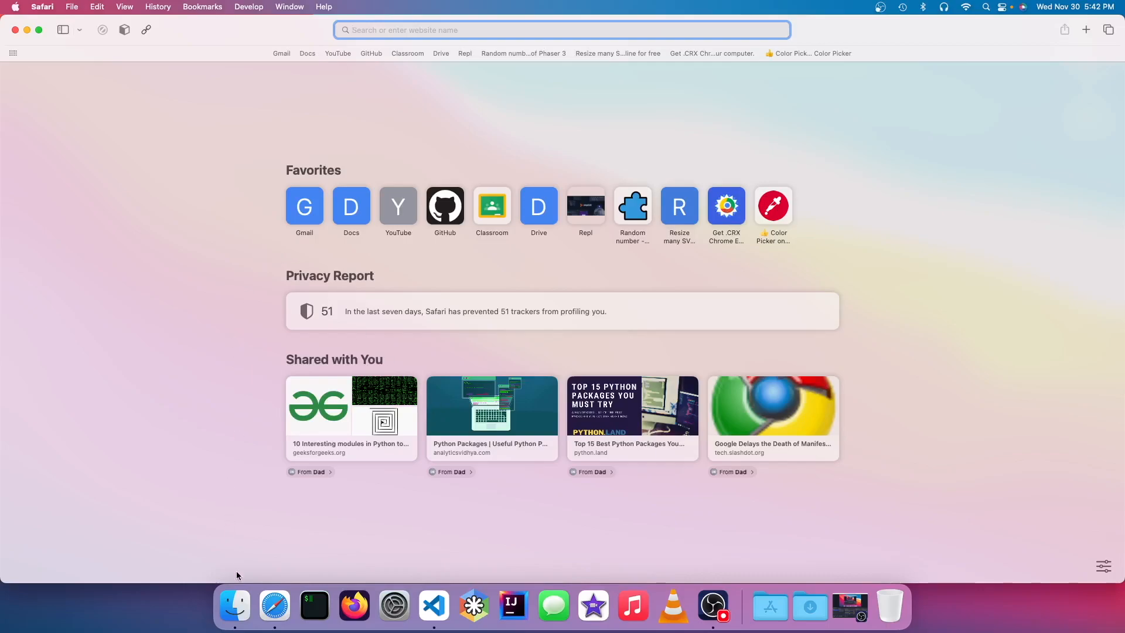
# Set temperary-lobby-bg.png from the Recents files as the background of Safari's Start Page
pyautogui.click(235, 606)
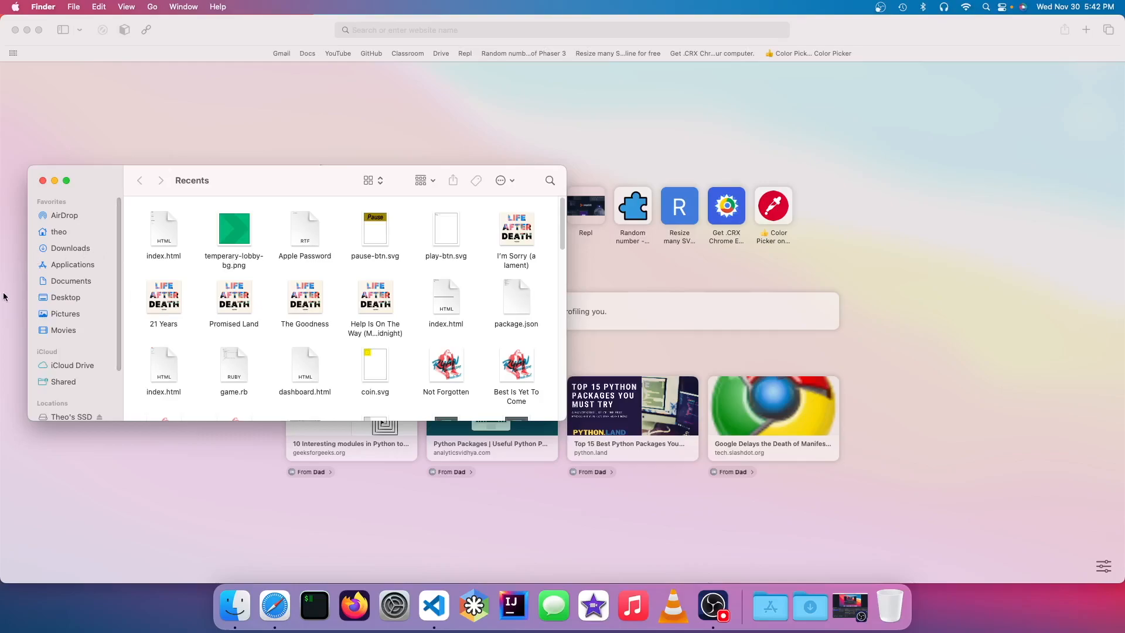
pyautogui.click(233, 256)
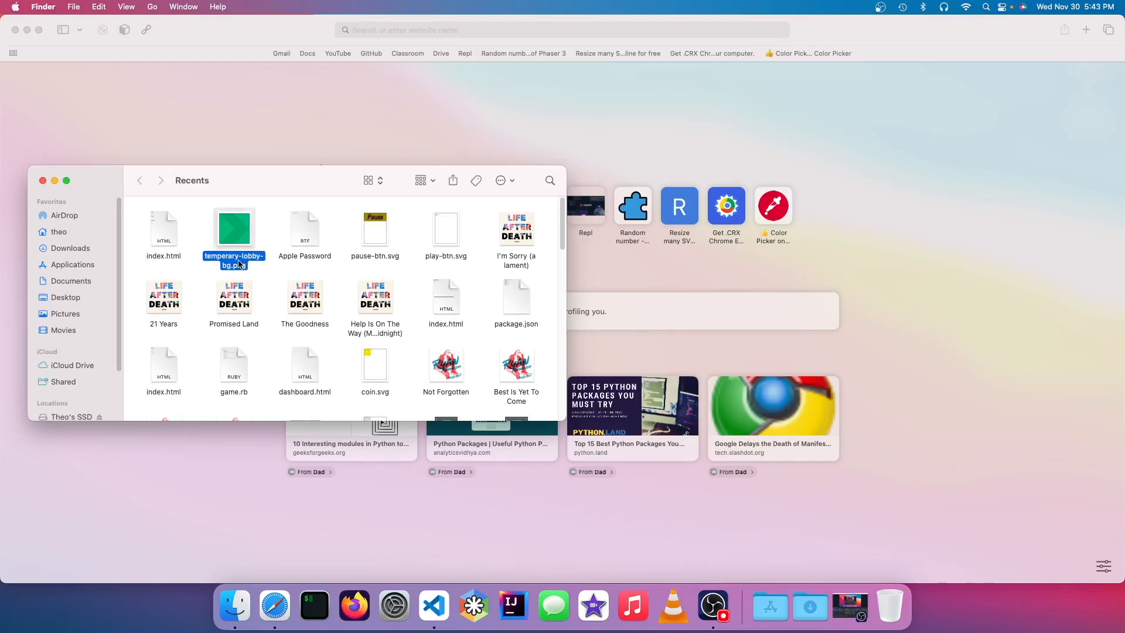
pyautogui.moveTo(234, 266); pyautogui.dragTo(992, 275)
pyautogui.click(975, 308)
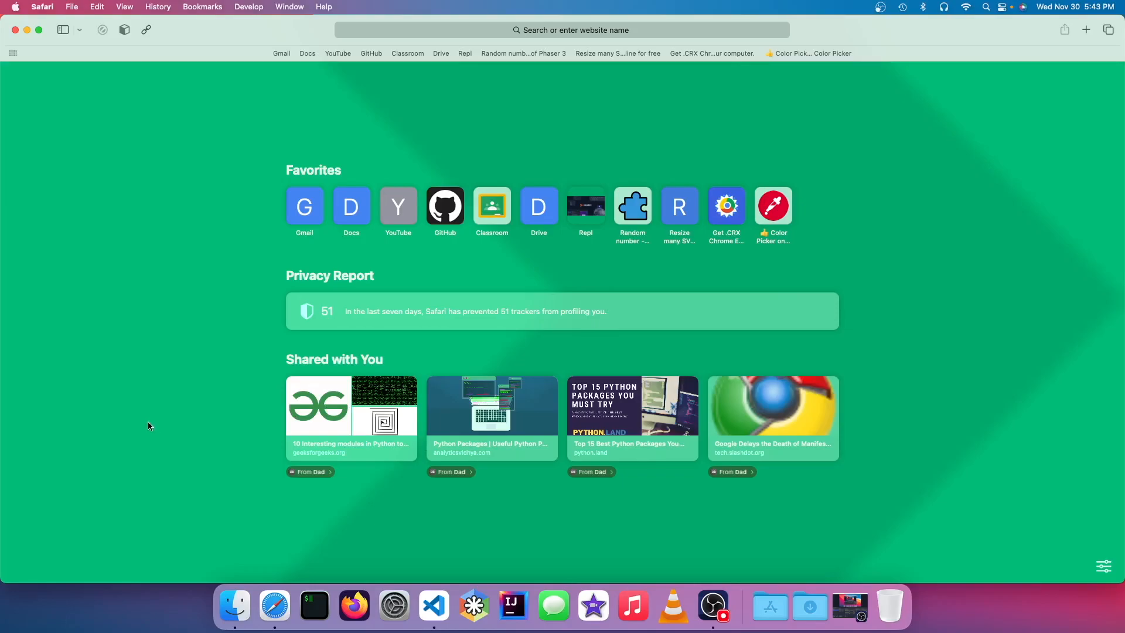
# Clear the custom background from Safari's Start Page and quit Safari
pyautogui.rightClick(152, 375)
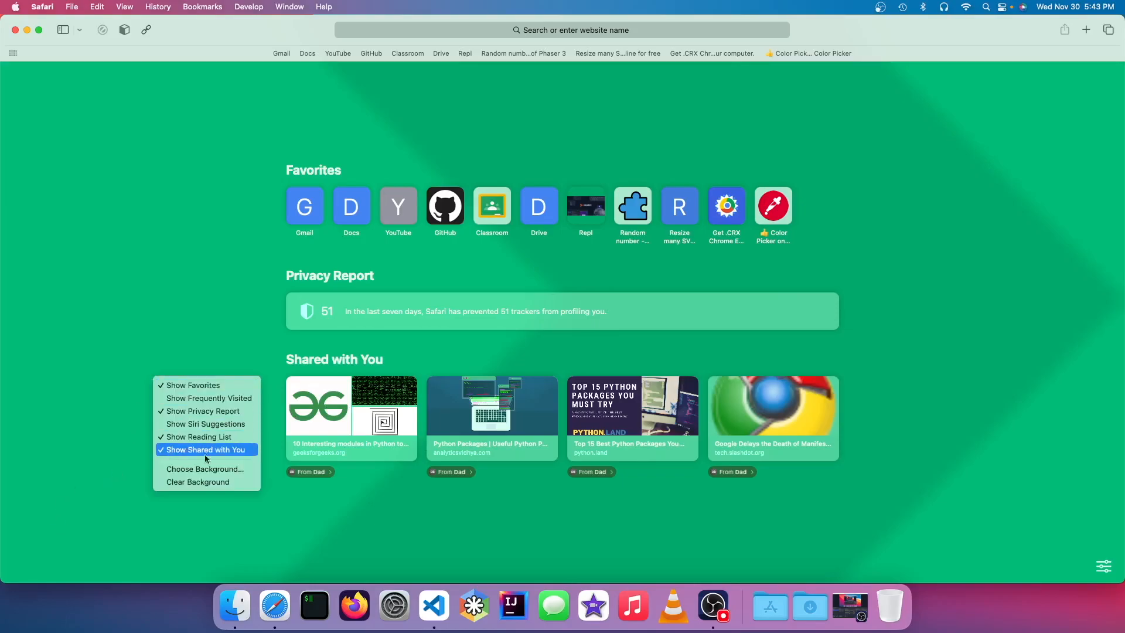
pyautogui.click(213, 483)
pyautogui.press('super+q')
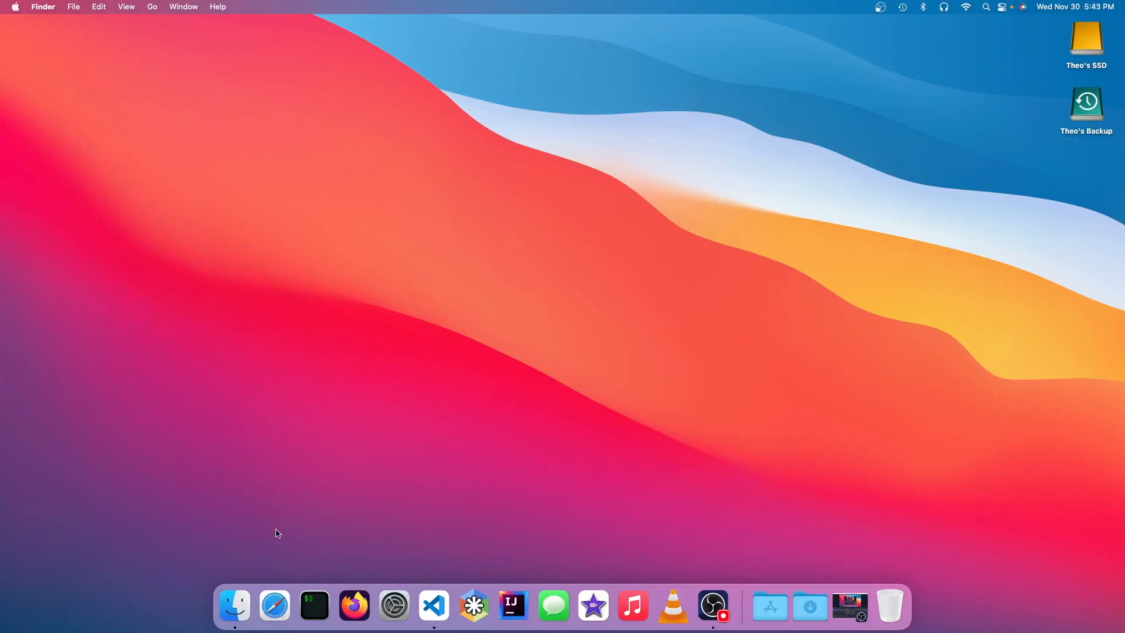
# Open GitHub in Safari and bookmark the page to Favorites
pyautogui.click(275, 605)
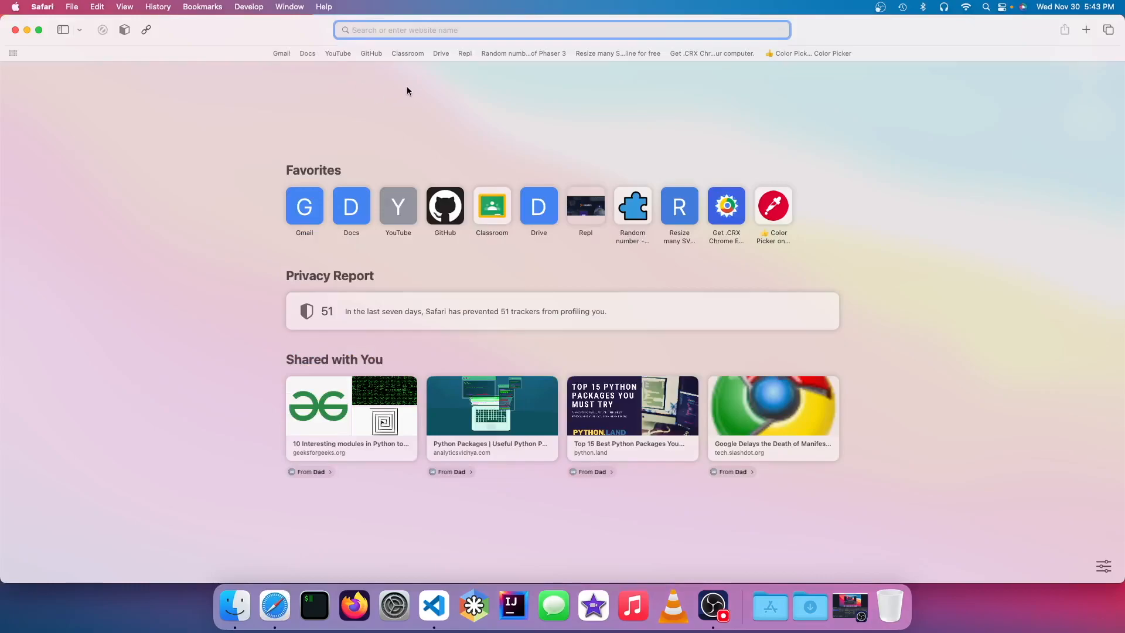
pyautogui.click(364, 53)
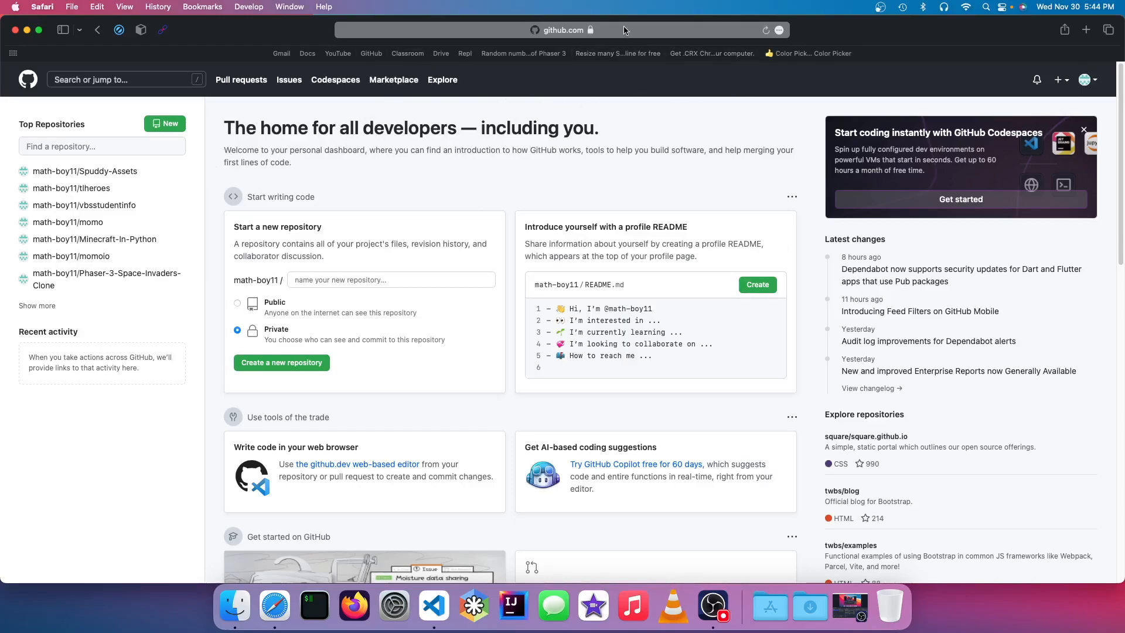
pyautogui.click(779, 31)
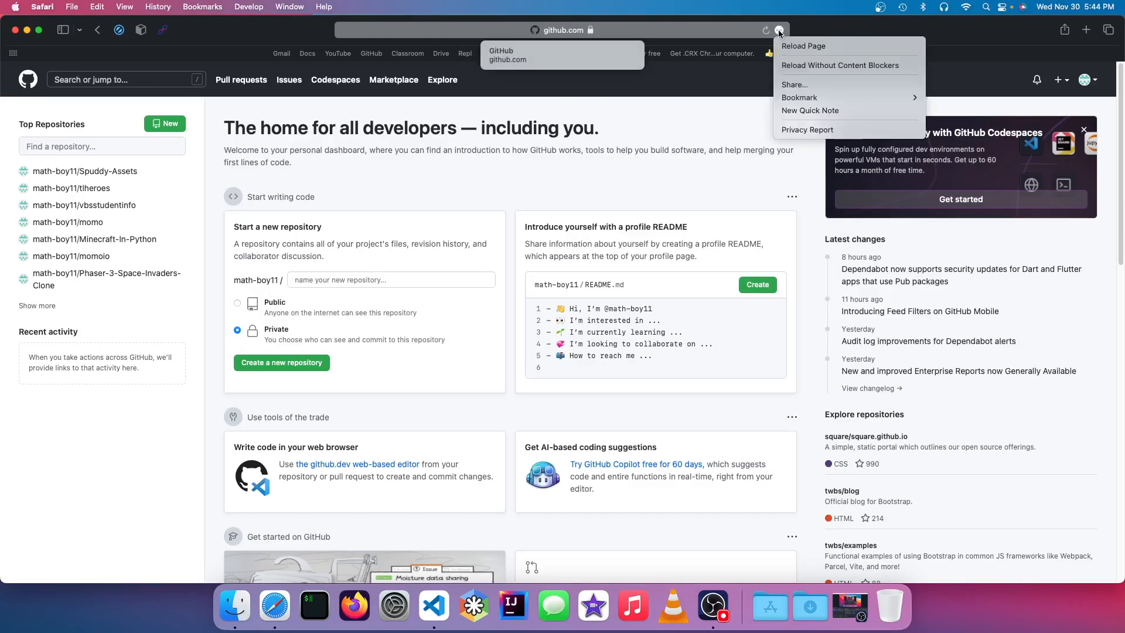
pyautogui.moveTo(837, 101)
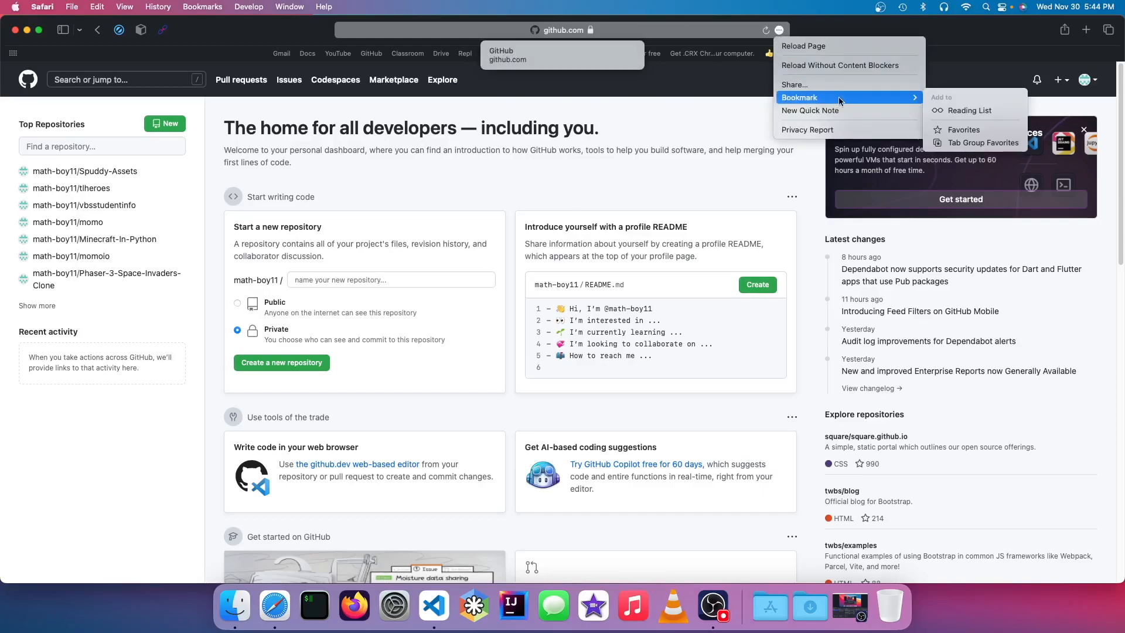
pyautogui.click(986, 130)
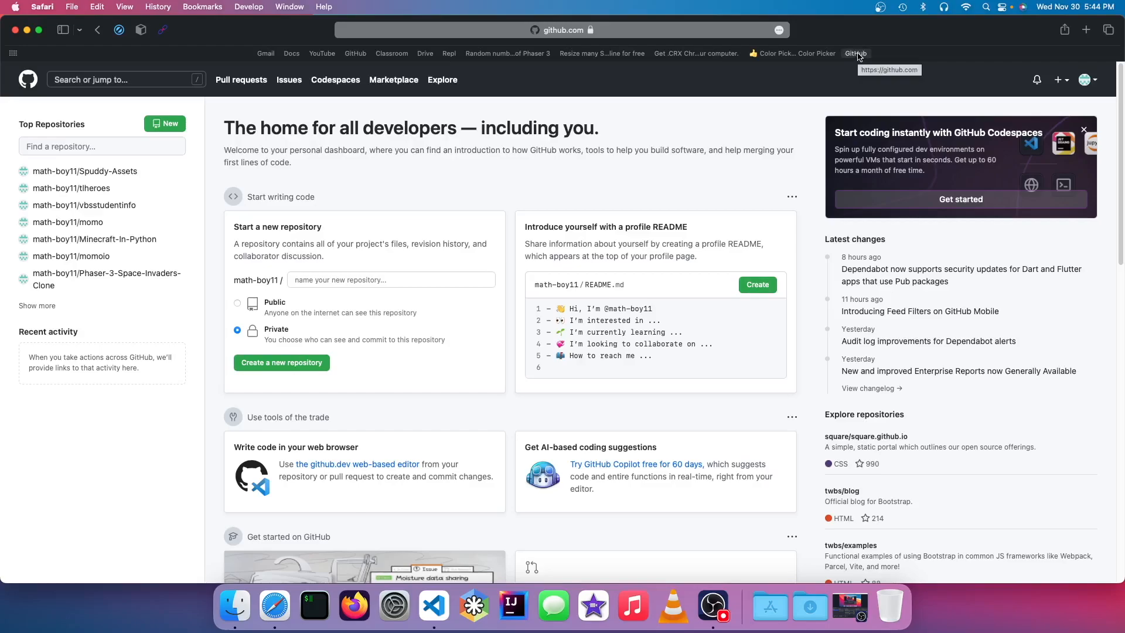
# Delete the duplicate GitHub bookmark at the end of the Favorites and quit Safari
pyautogui.rightClick(858, 55)
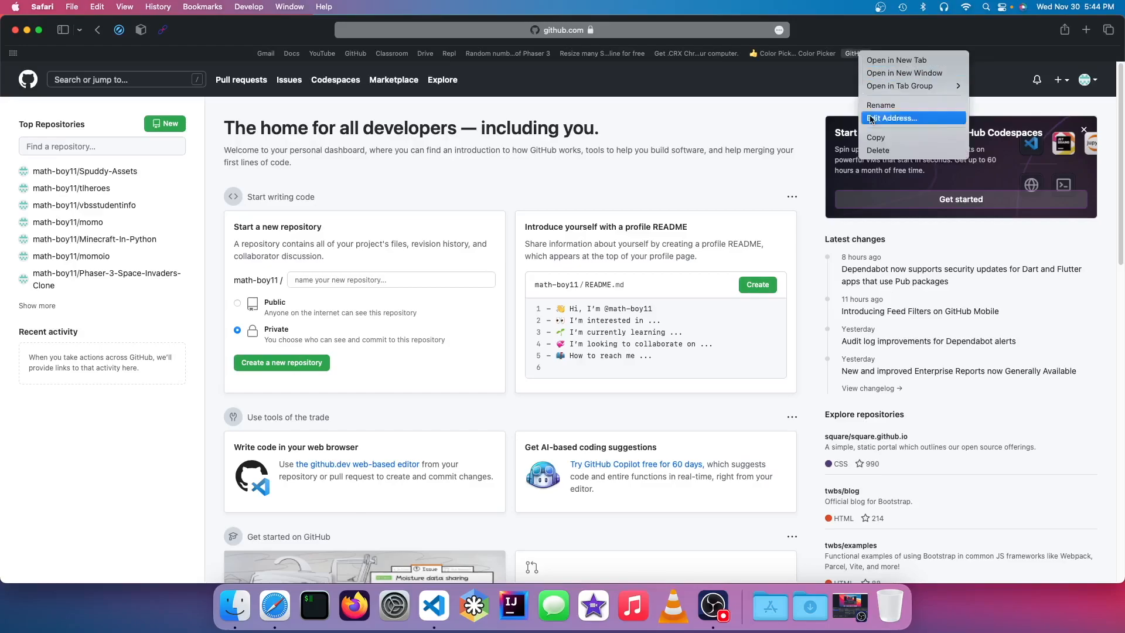
pyautogui.click(880, 151)
pyautogui.press('super+q')
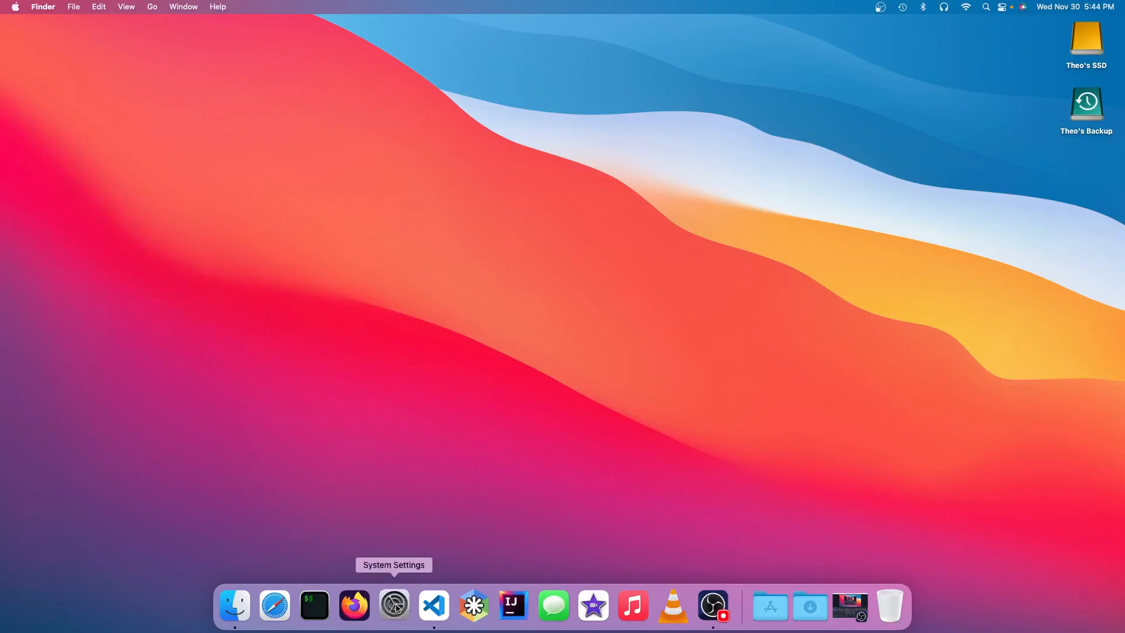
# In the Desktop & Dock settings, assign the Desktop action to the top-left hot corner and confirm
pyautogui.click(397, 607)
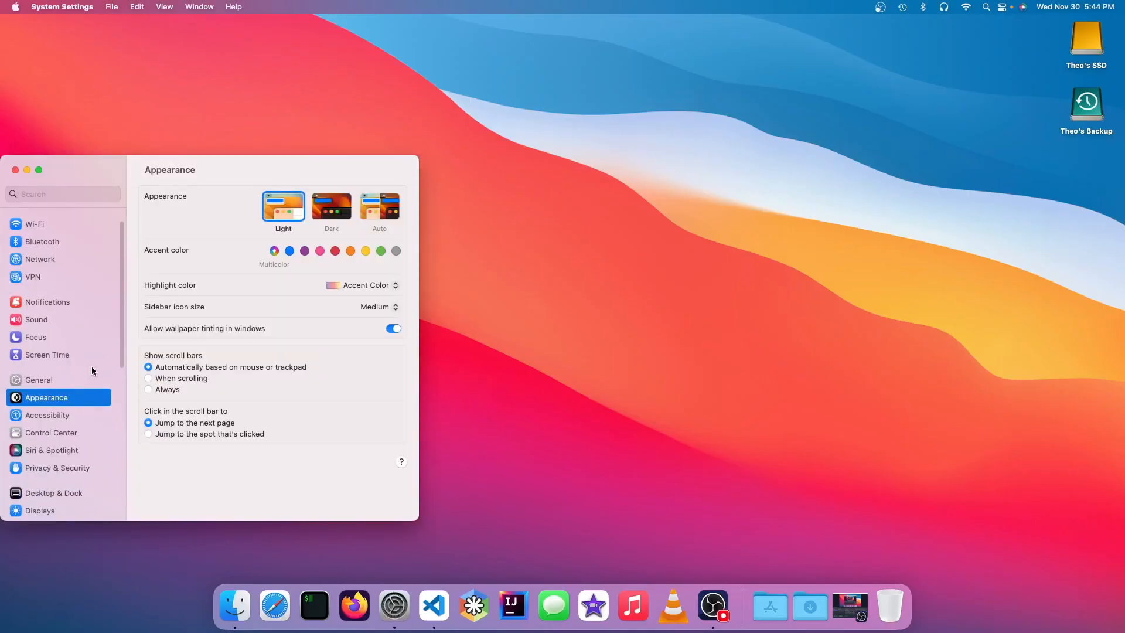
pyautogui.click(74, 493)
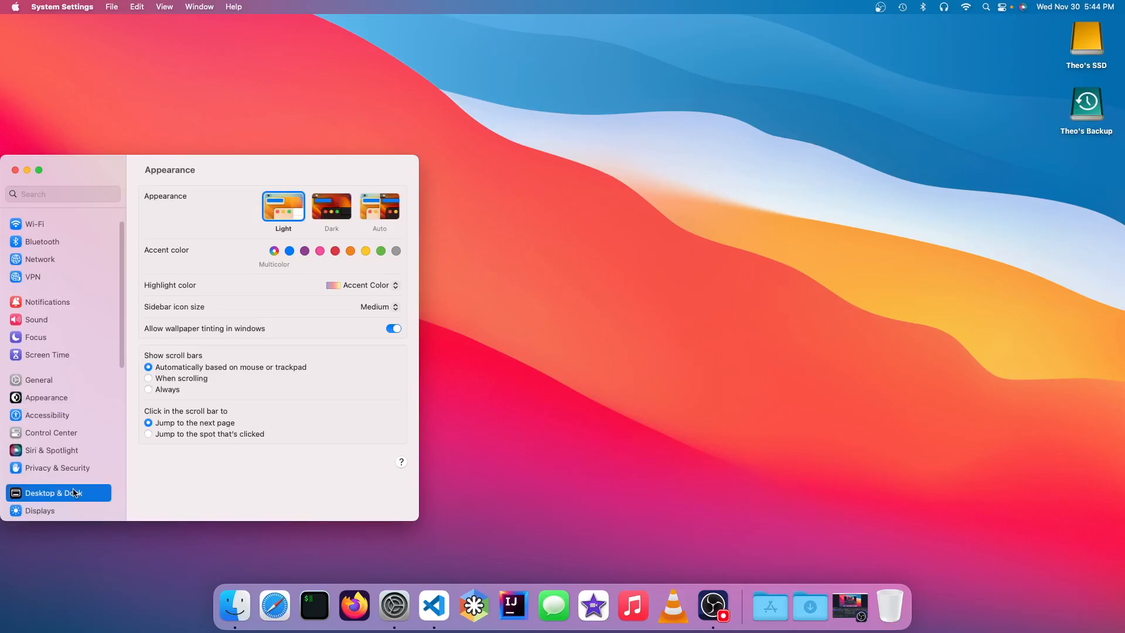
pyautogui.scroll(-10, 290, 446)
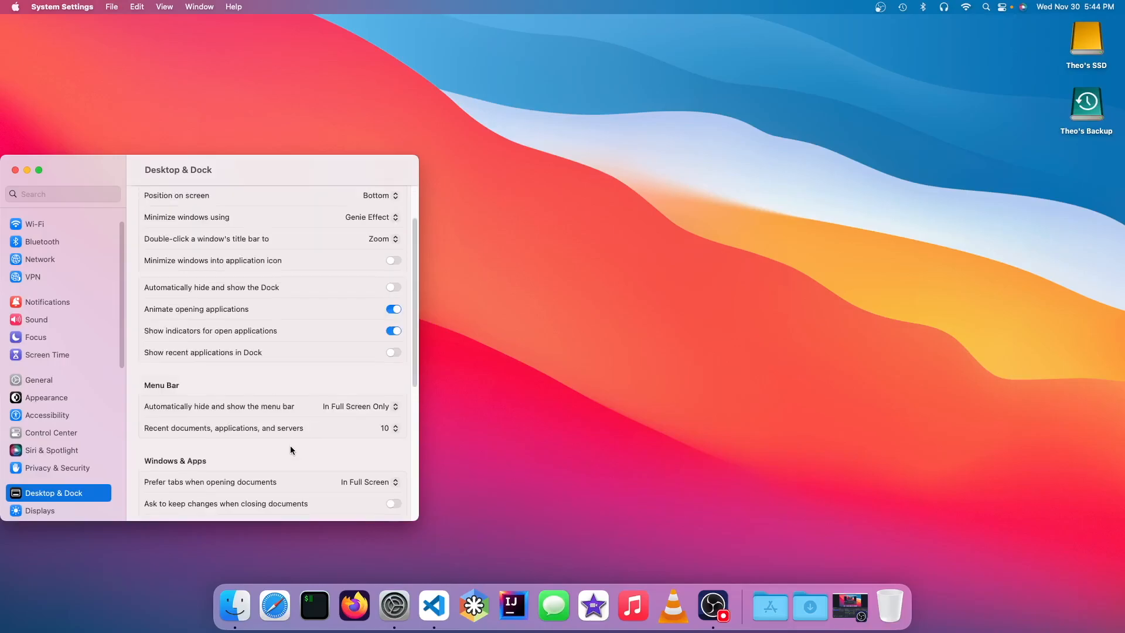
pyautogui.scroll(-2, 291, 447)
pyautogui.click(350, 504)
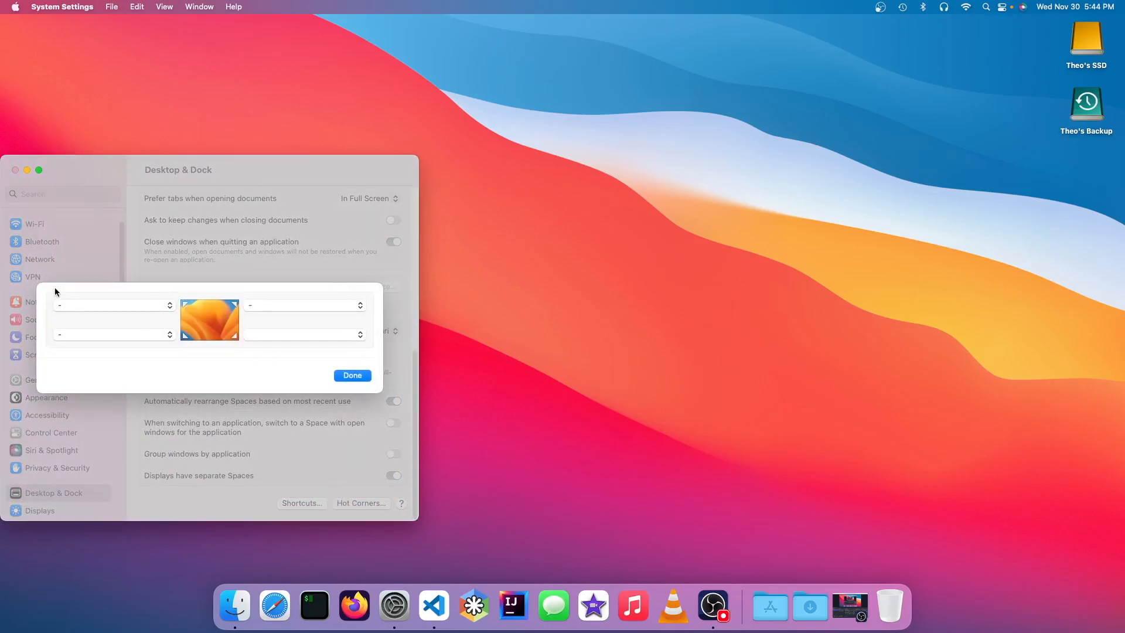
pyautogui.click(124, 305)
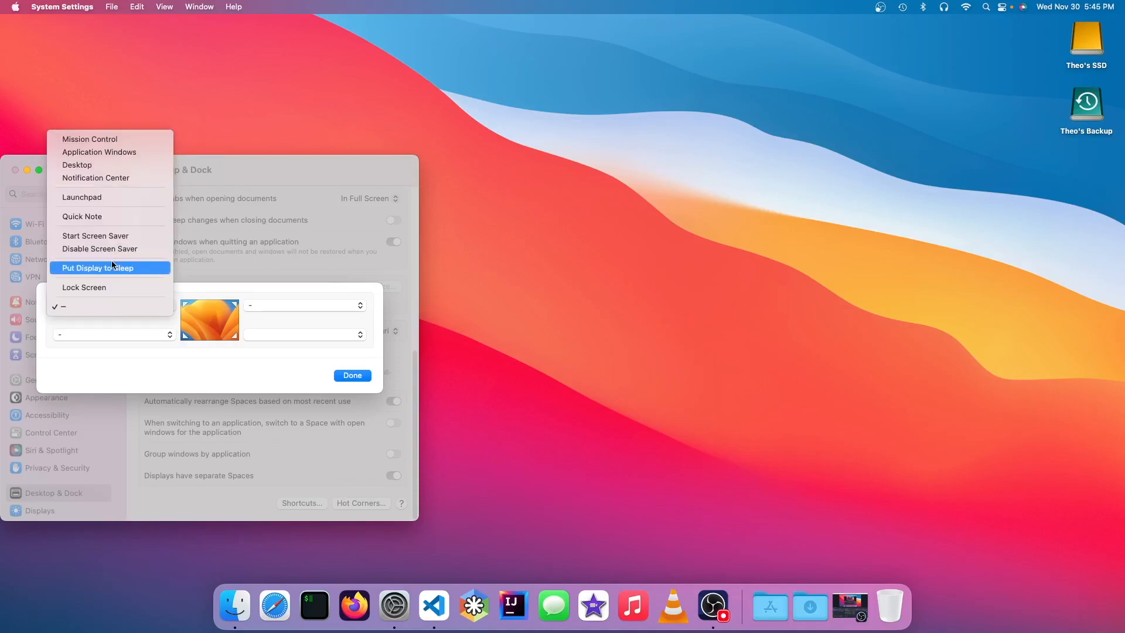
pyautogui.click(101, 166)
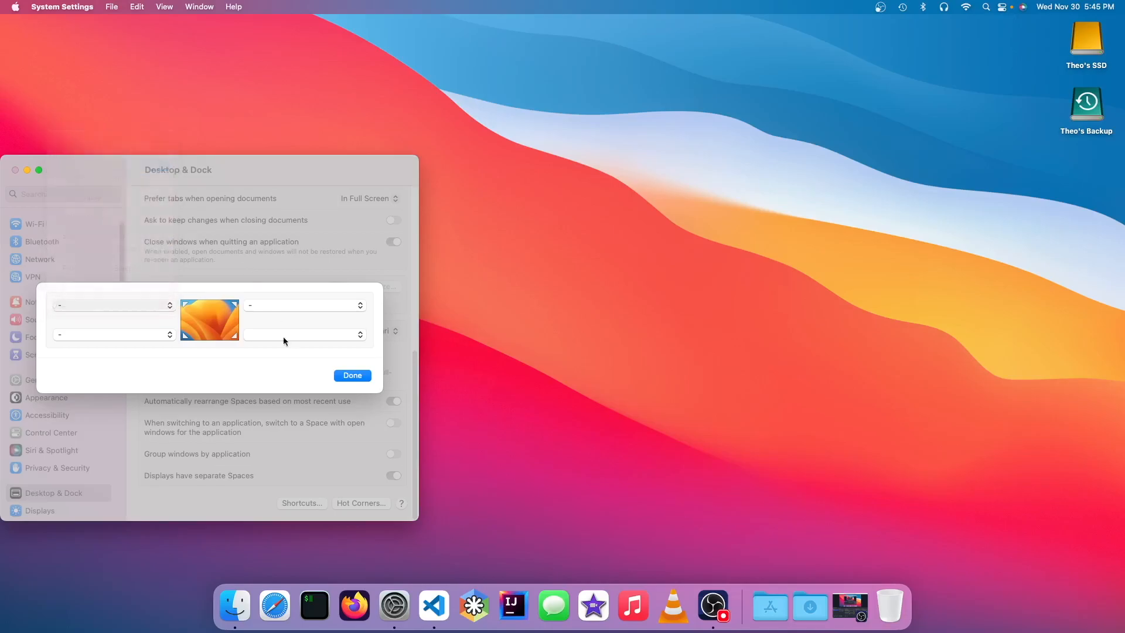
pyautogui.click(364, 378)
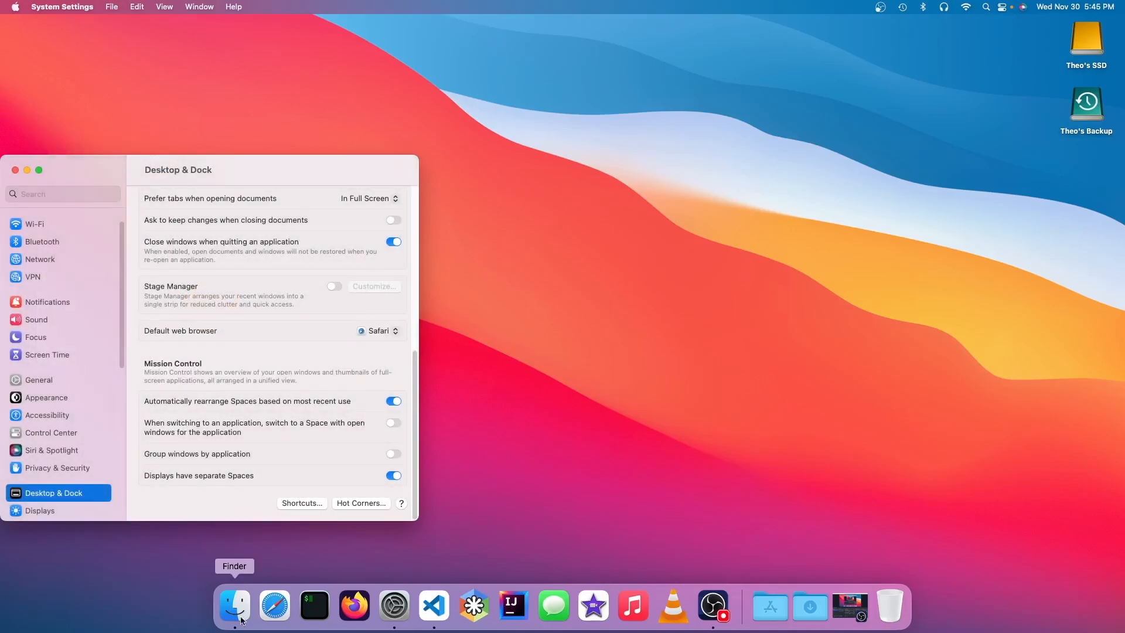
# Open Safari, reveal the desktop with the top-left hot corner and bring the windows back
pyautogui.click(274, 606)
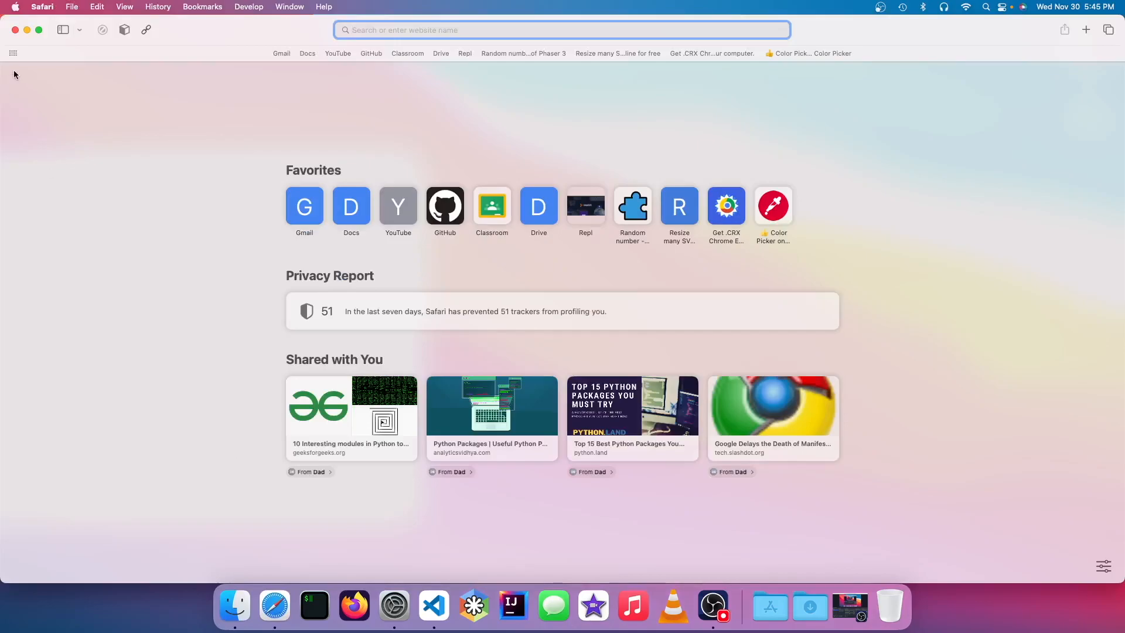
pyautogui.moveTo(2, 1)
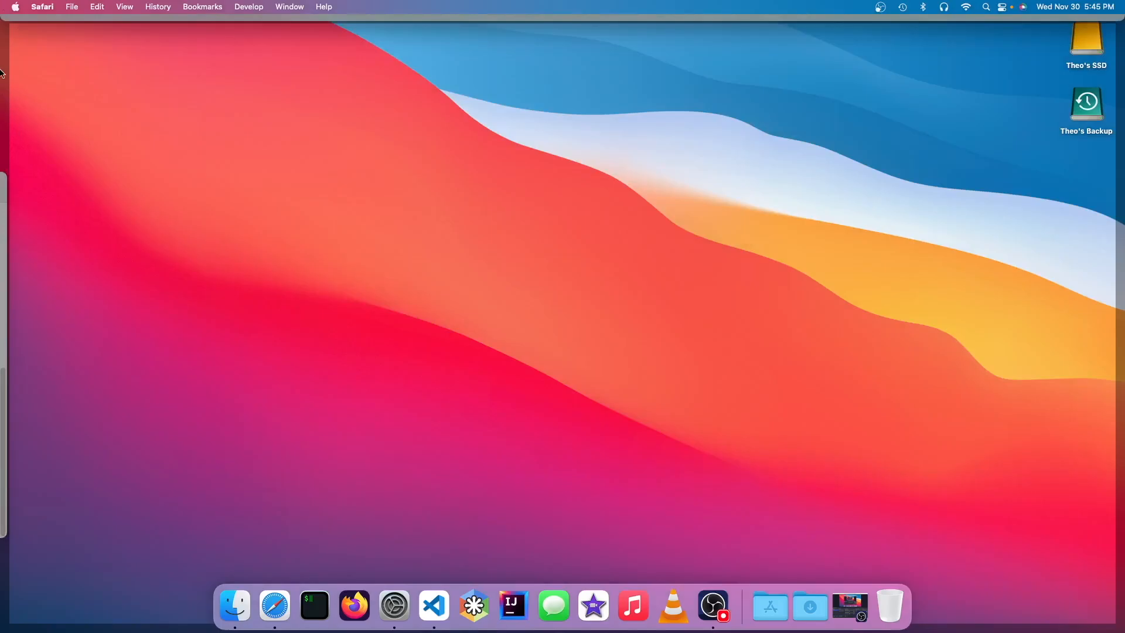
pyautogui.click(2, 89)
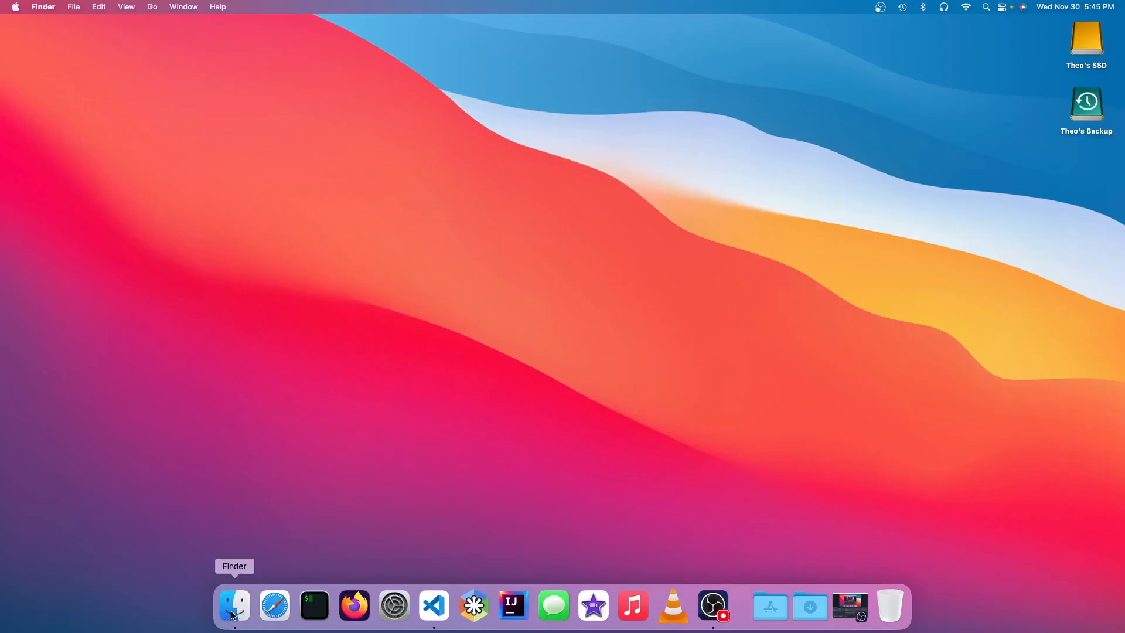
# Add the code-projects folder from the home folder to the Dock beside the Downloads folder
pyautogui.click(234, 607)
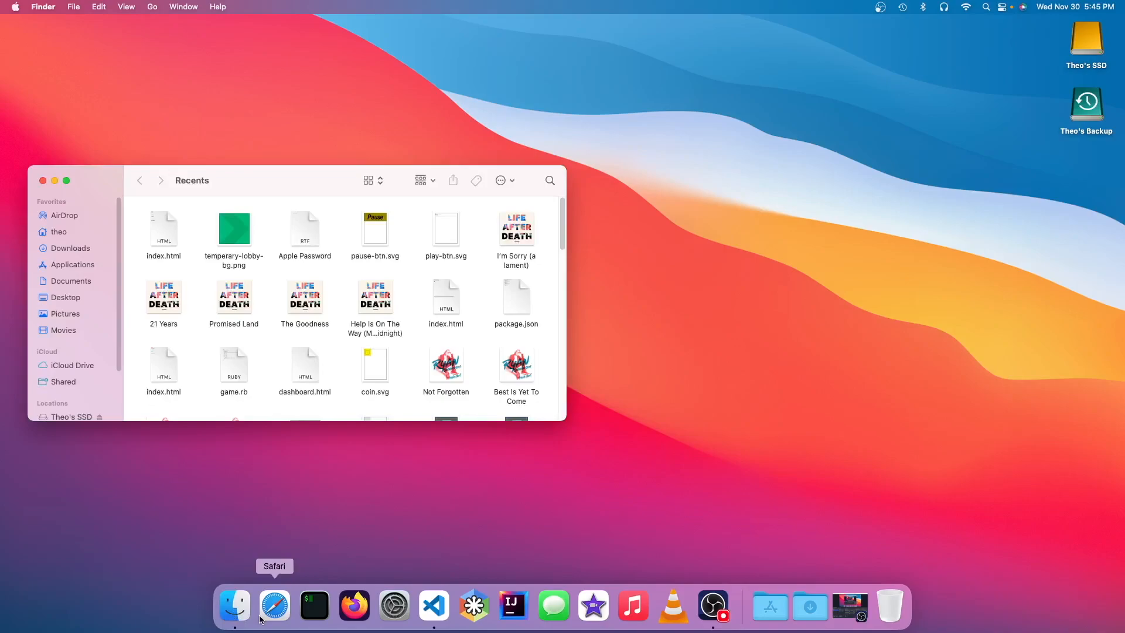
pyautogui.click(55, 234)
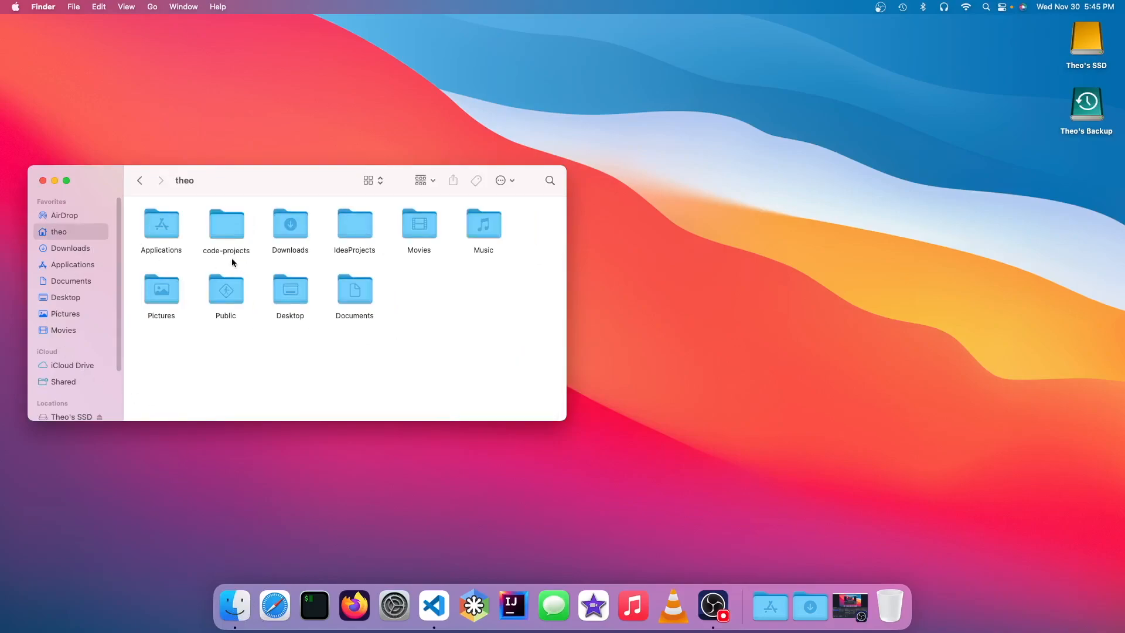
pyautogui.click(229, 232)
pyautogui.moveTo(224, 228); pyautogui.dragTo(834, 609)
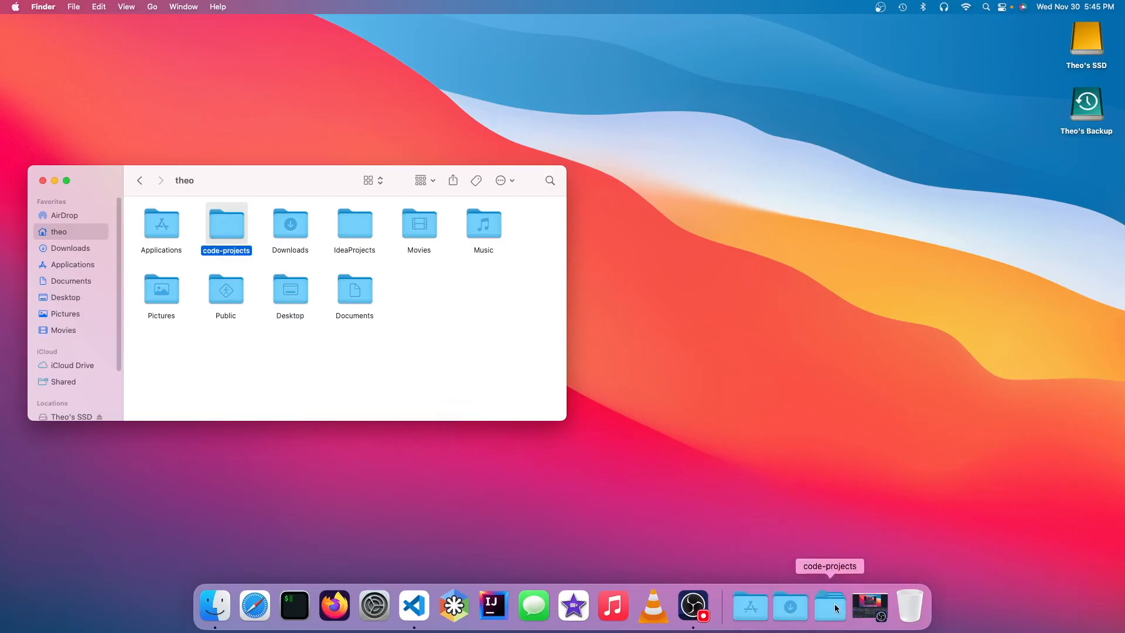
# Expand and collapse the code-projects stack in the Dock several times to view its contents
pyautogui.click(836, 609)
pyautogui.click(835, 608)
pyautogui.click(835, 608)
pyautogui.click(834, 607)
pyautogui.click(834, 607)
pyautogui.click(834, 607)
pyautogui.click(834, 607)
pyautogui.click(834, 608)
# Set the code-projects stack to view its content as Fan and expand it
pyautogui.rightClick(826, 618)
pyautogui.press('Up')
pyautogui.press('Up')
pyautogui.press('Up')
pyautogui.press('Up')
pyautogui.press('Up')
pyautogui.press('Up')
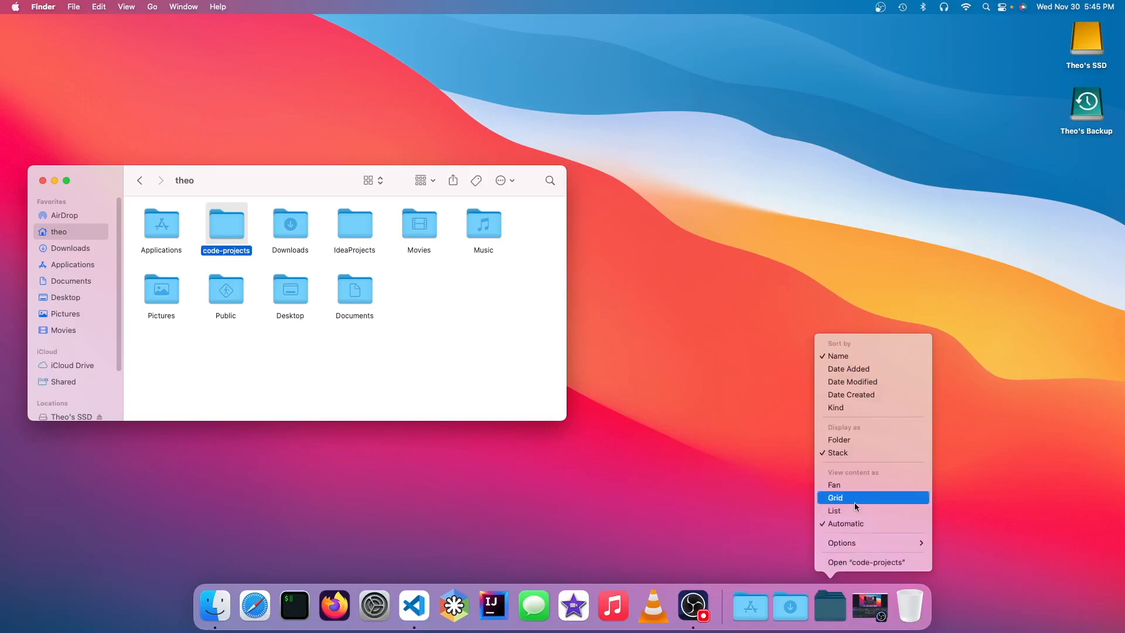
pyautogui.press('Return')
pyautogui.click(826, 615)
# Display the code-projects item in the Dock as Folder and check how it opens
pyautogui.rightClick(826, 615)
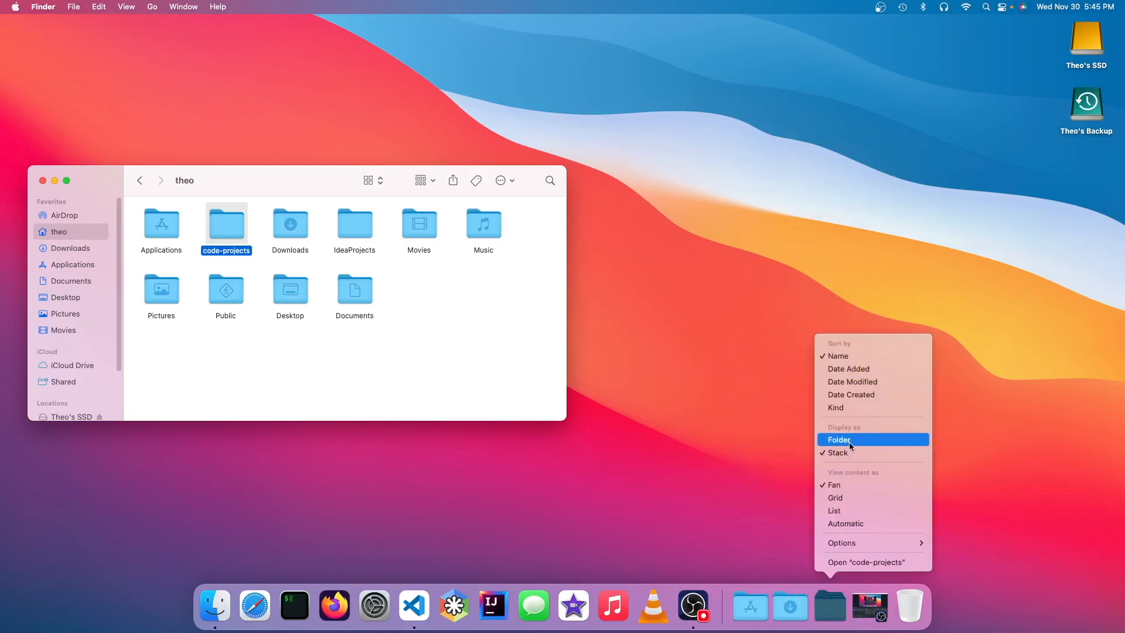
pyautogui.click(850, 440)
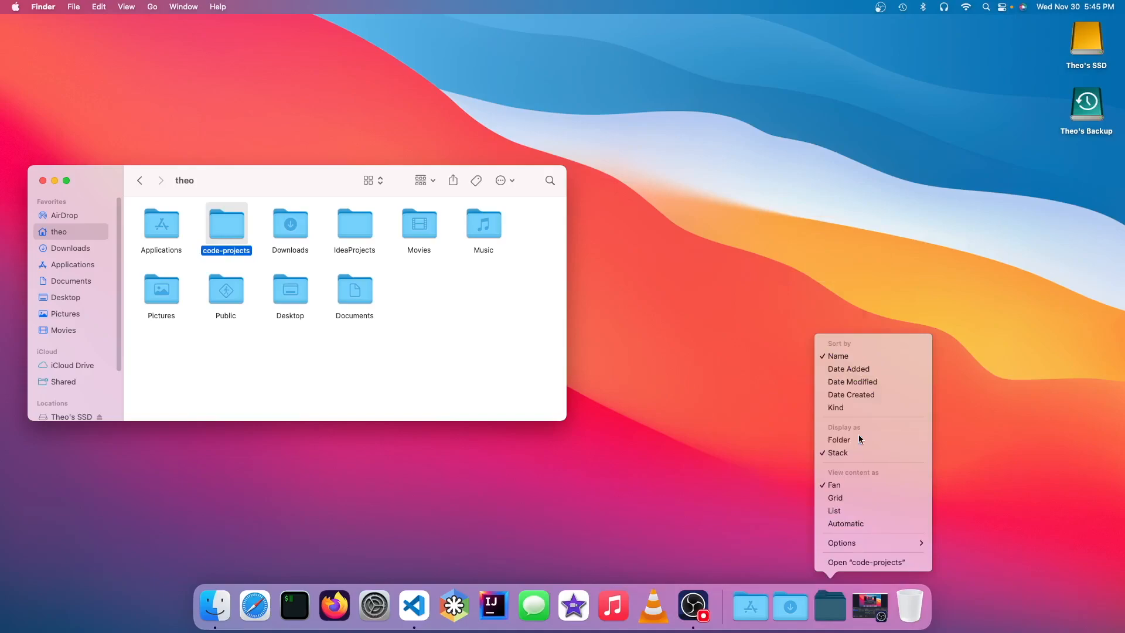
pyautogui.click(838, 607)
pyautogui.click(838, 607)
# Set the code-projects Dock folder to view its content as List, check it and close the Finder window
pyautogui.rightClick(838, 607)
pyautogui.click(857, 511)
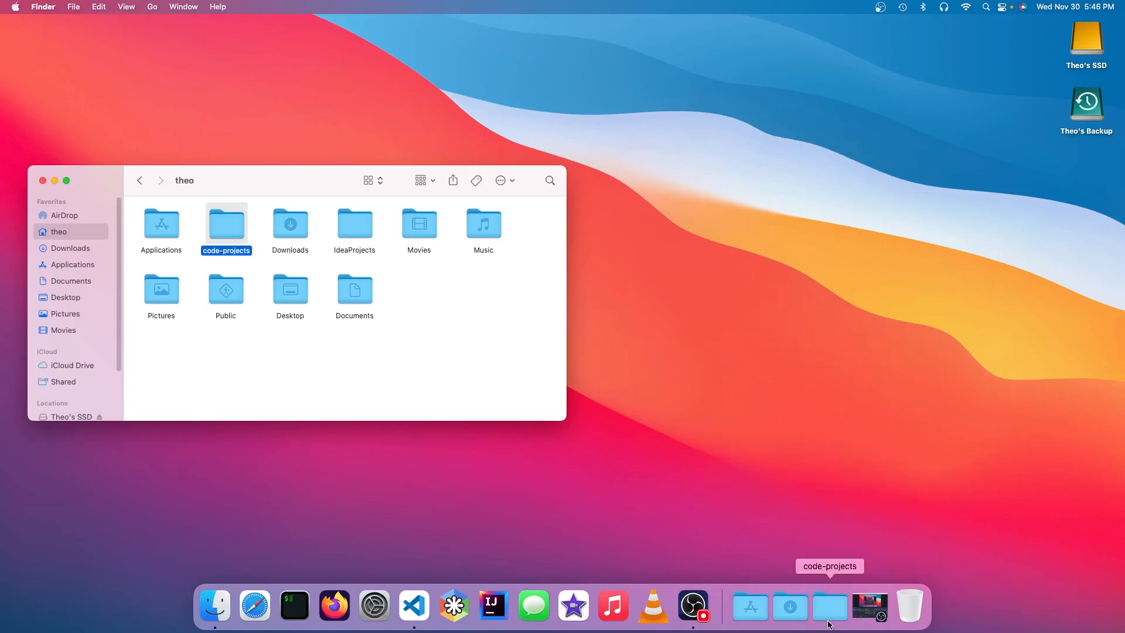
pyautogui.click(830, 612)
pyautogui.click(830, 616)
pyautogui.click(831, 616)
pyautogui.rightClick(830, 616)
pyautogui.press('Escape')
pyautogui.press('super+w')
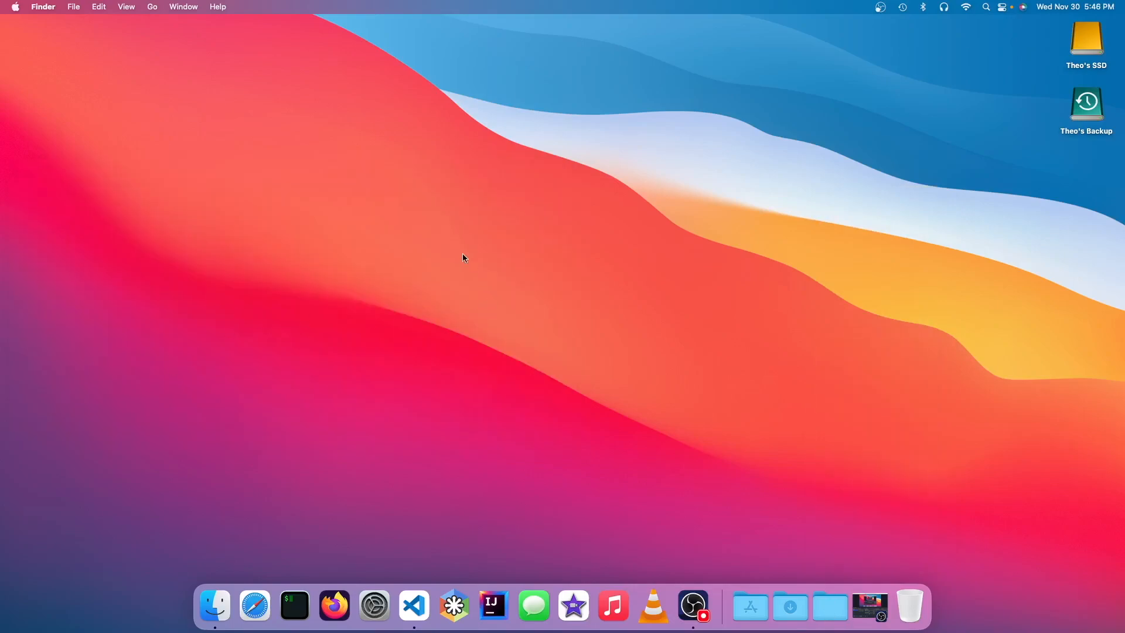